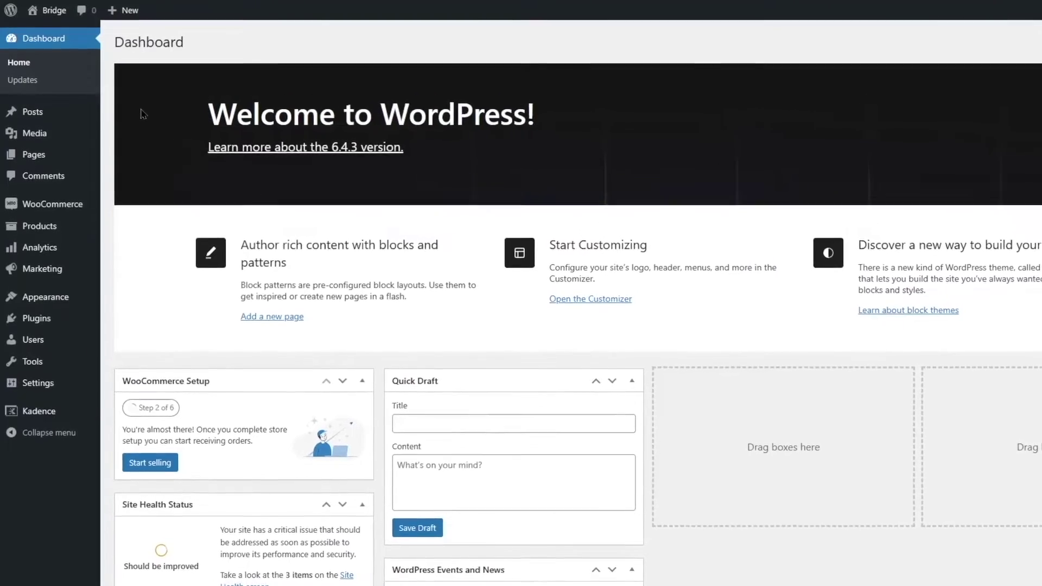
Step: View the live Bridge home page from the hero banner down past the services sections, and return to the site's dashboard
{"action": "mouse_move", "coordinate": [43, 10]}
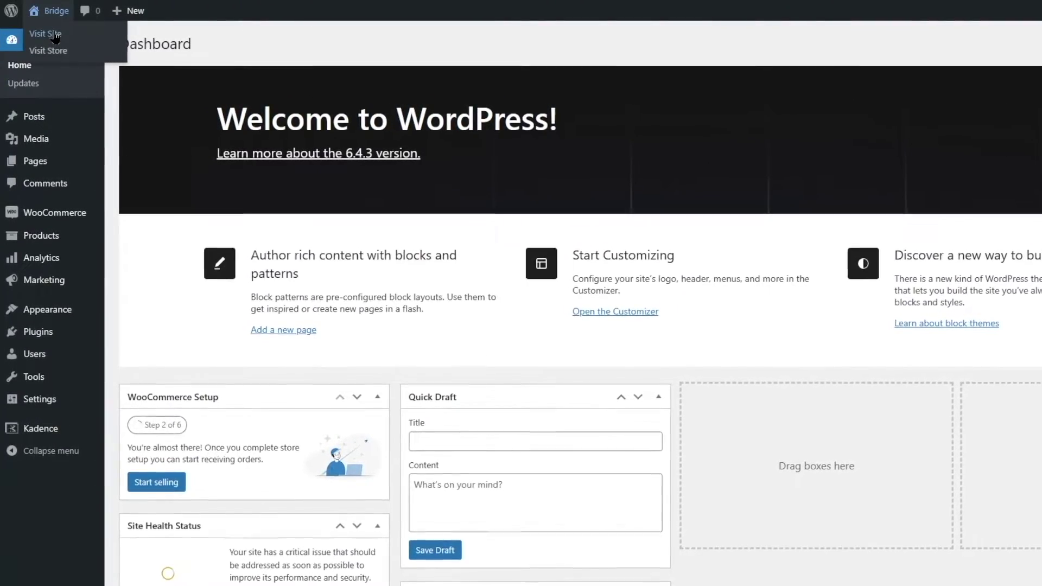
{"action": "left_click", "coordinate": [44, 33]}
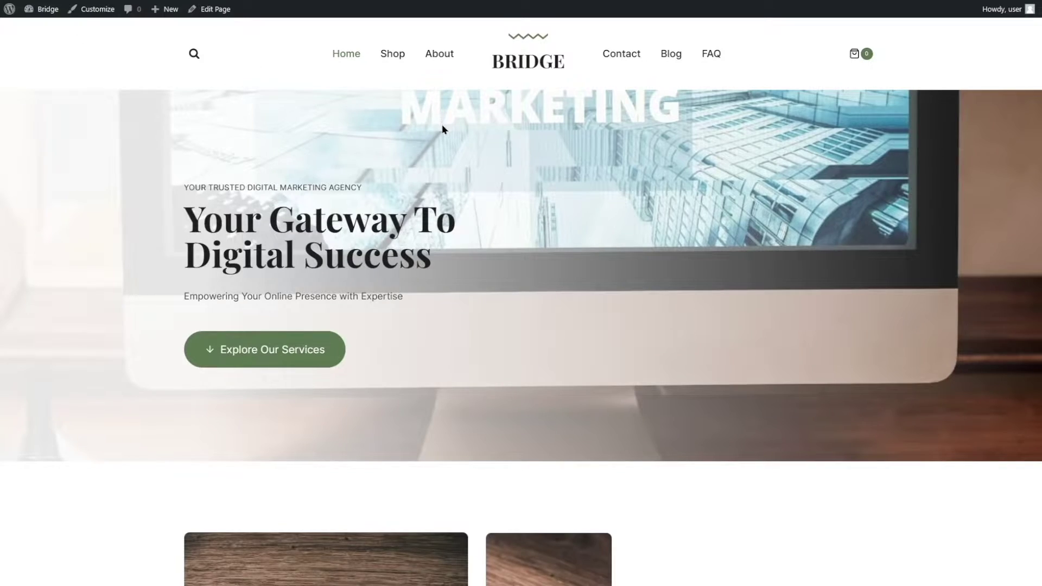
{"action": "scroll", "coordinate": [408, 96], "scroll_direction": "down", "scroll_amount": 6}
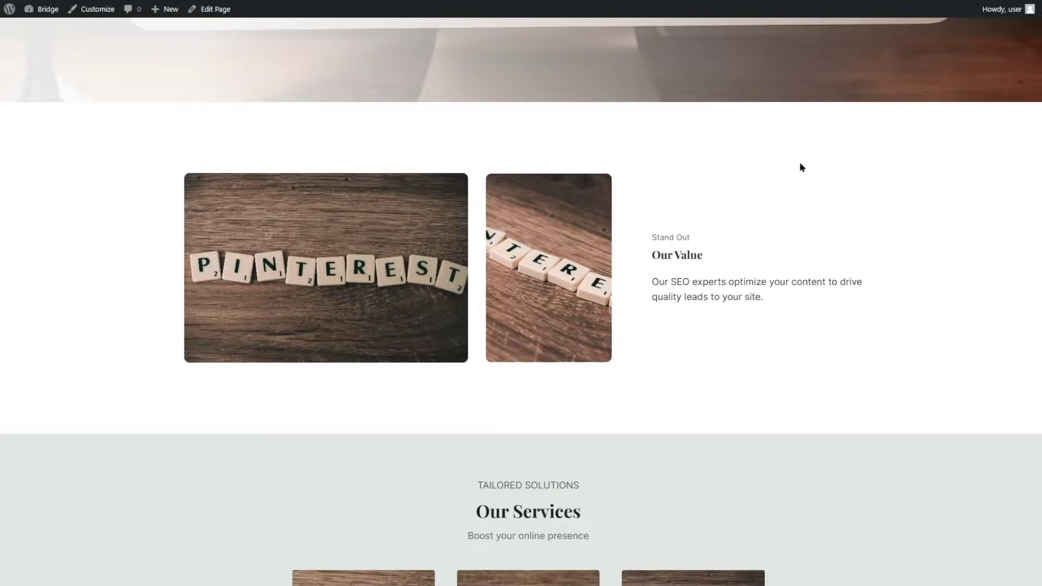
{"action": "scroll", "coordinate": [800, 164], "scroll_direction": "down", "scroll_amount": 8}
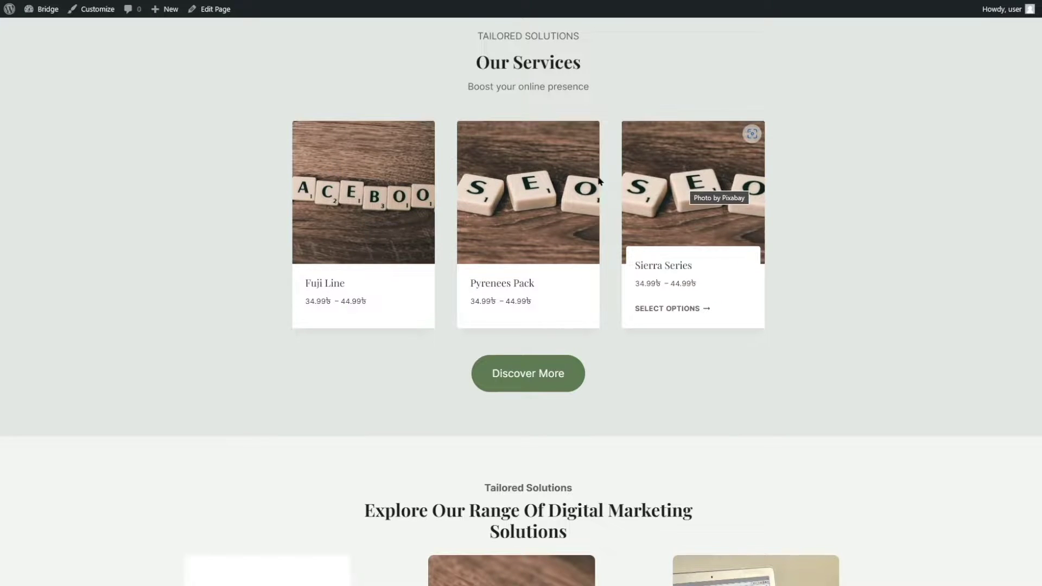
{"action": "scroll", "coordinate": [288, 196], "scroll_direction": "down", "scroll_amount": 6}
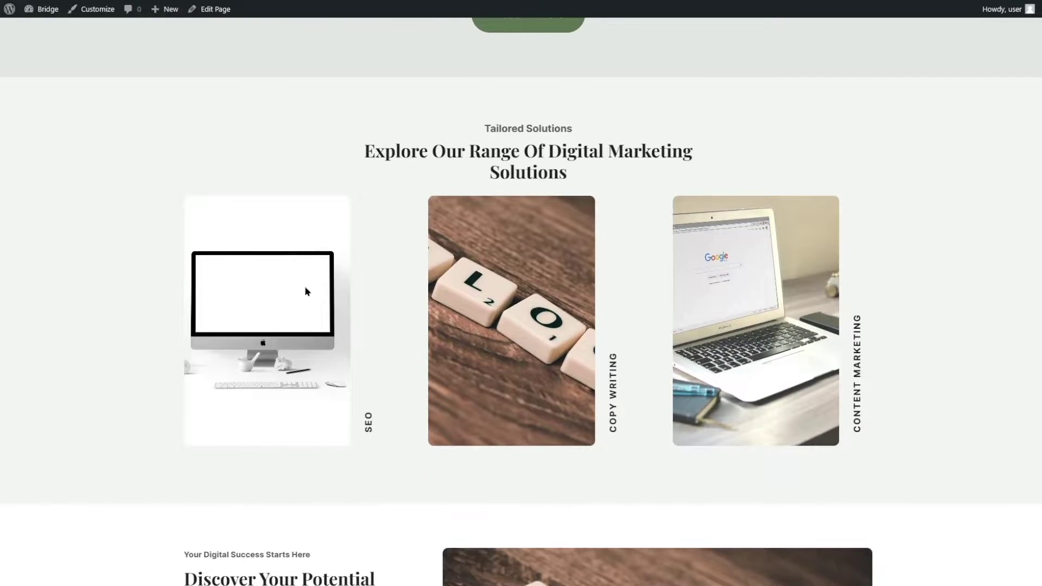
{"action": "scroll", "coordinate": [306, 291], "scroll_direction": "down", "scroll_amount": 3}
{"action": "scroll", "coordinate": [494, 250], "scroll_direction": "down", "scroll_amount": 8}
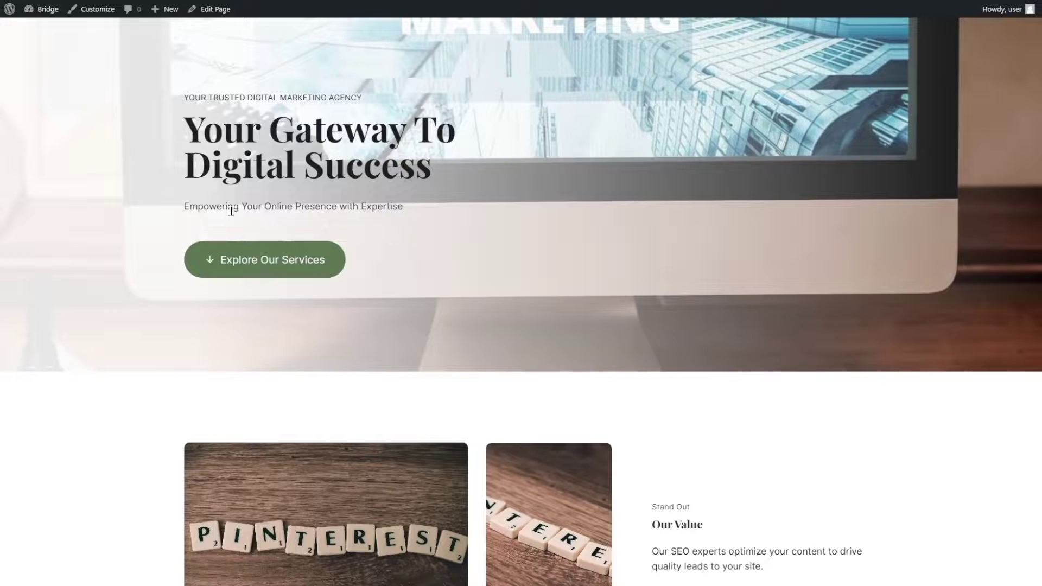
{"action": "scroll", "coordinate": [233, 209], "scroll_direction": "up", "scroll_amount": 2}
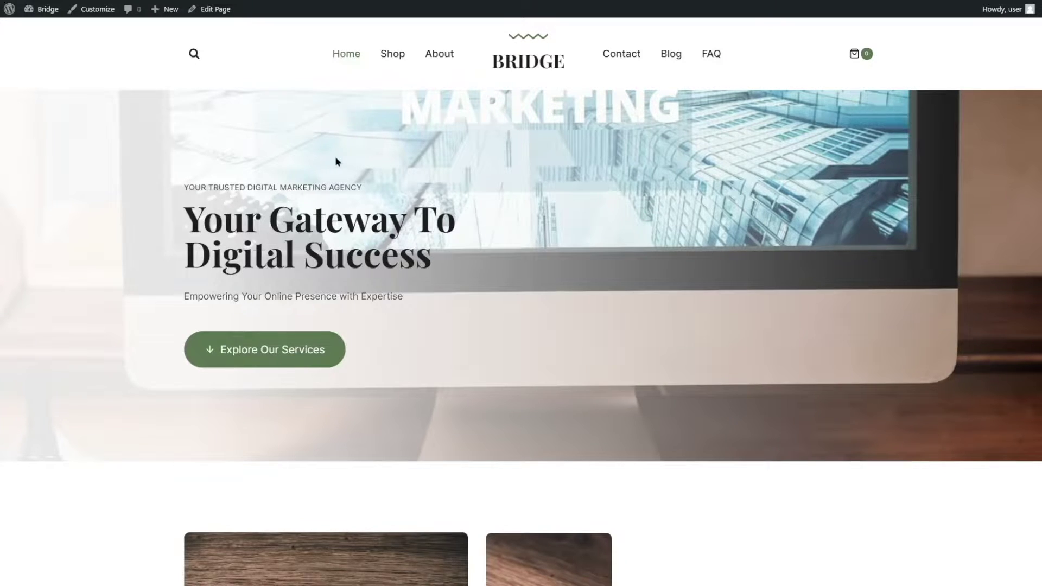
{"action": "mouse_move", "coordinate": [42, 8]}
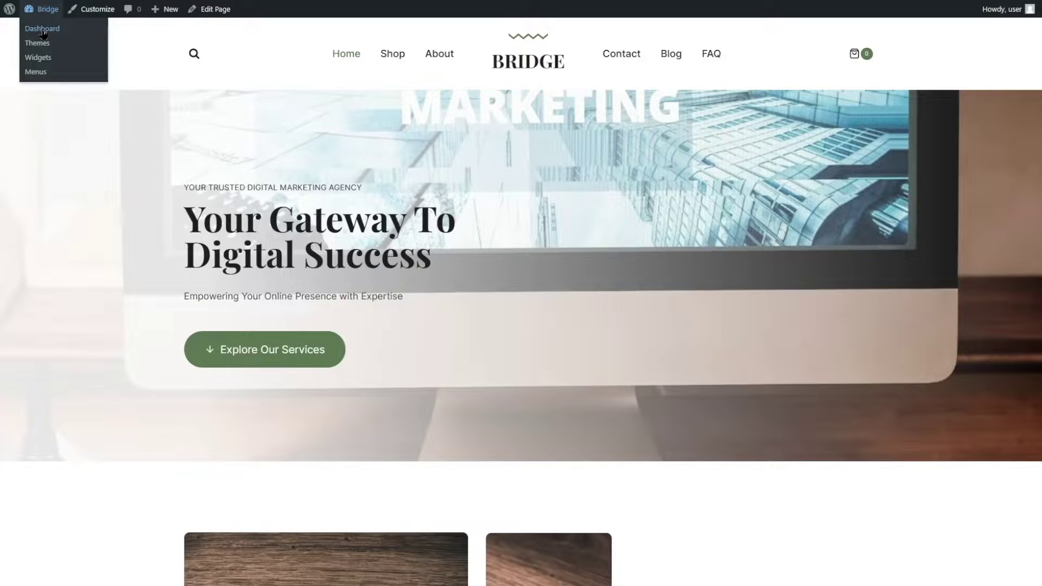
{"action": "left_click", "coordinate": [42, 30]}
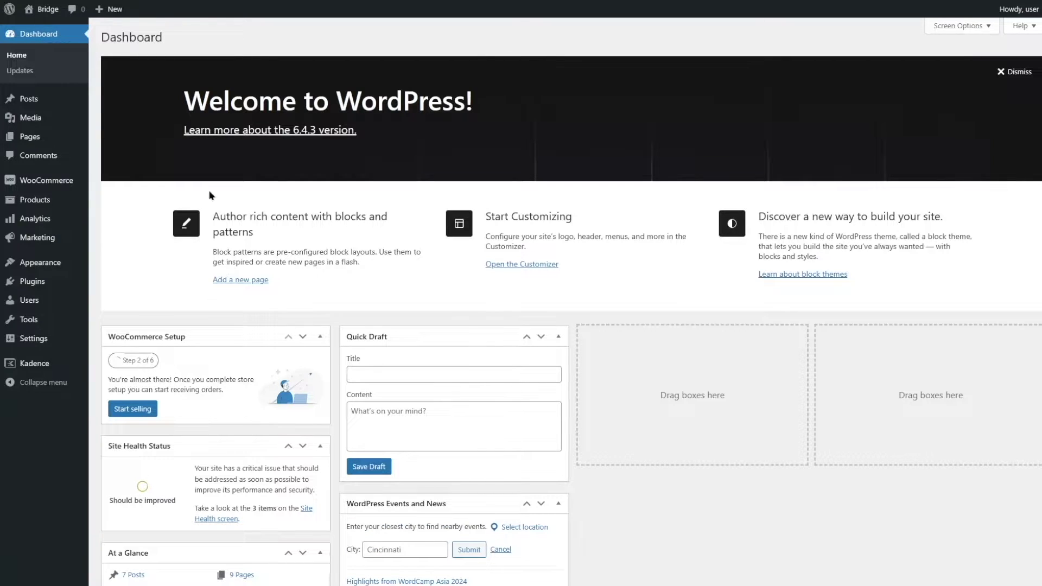
Step: Search the plugin directory for "weglot" and install and activate the Weglot translation plugin
{"action": "mouse_move", "coordinate": [32, 282]}
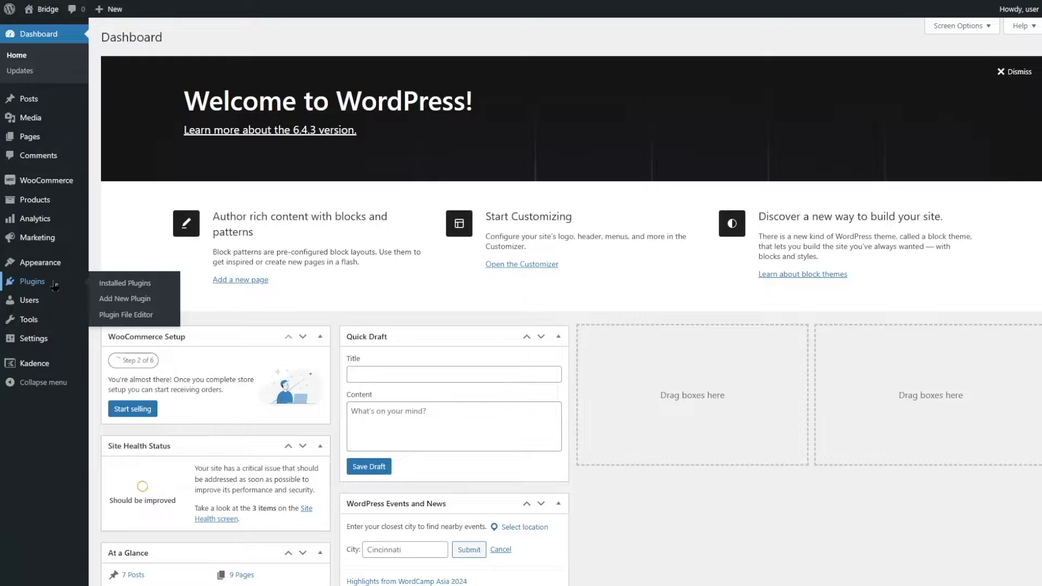
{"action": "left_click", "coordinate": [115, 300]}
{"action": "left_click", "coordinate": [936, 68]}
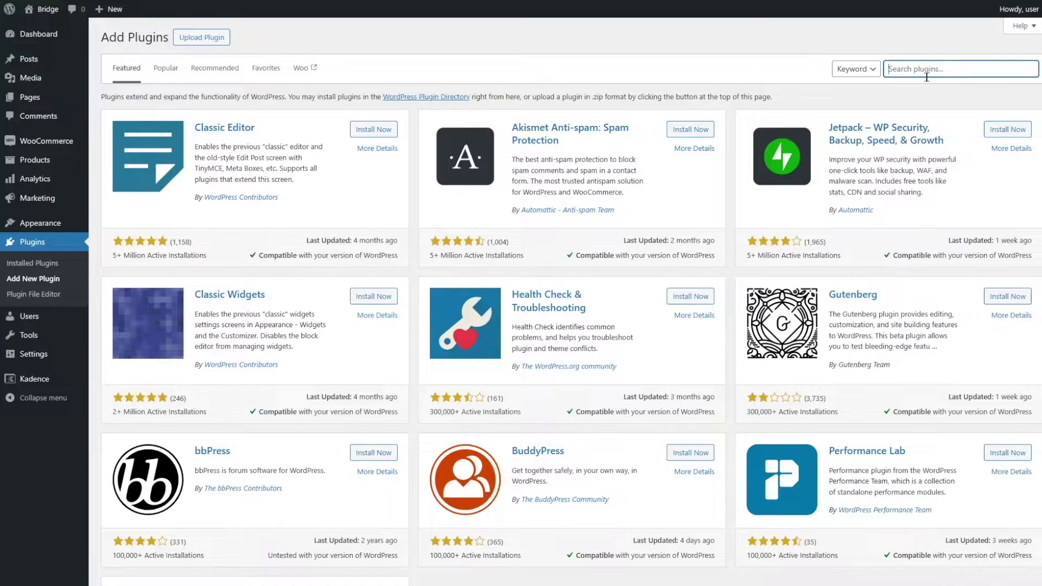
{"action": "type", "text": "weglot"}
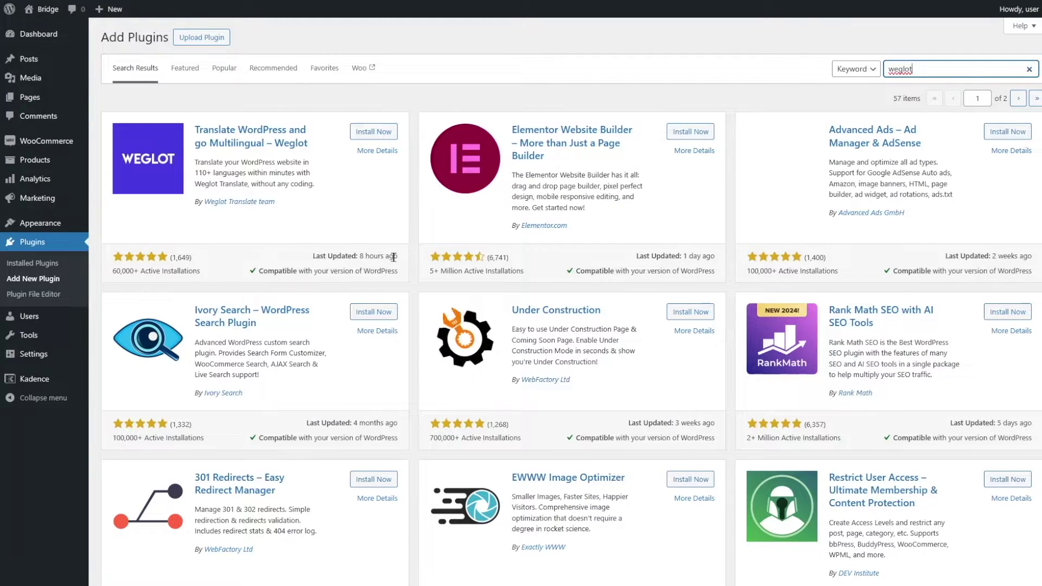
{"action": "left_click", "coordinate": [373, 131]}
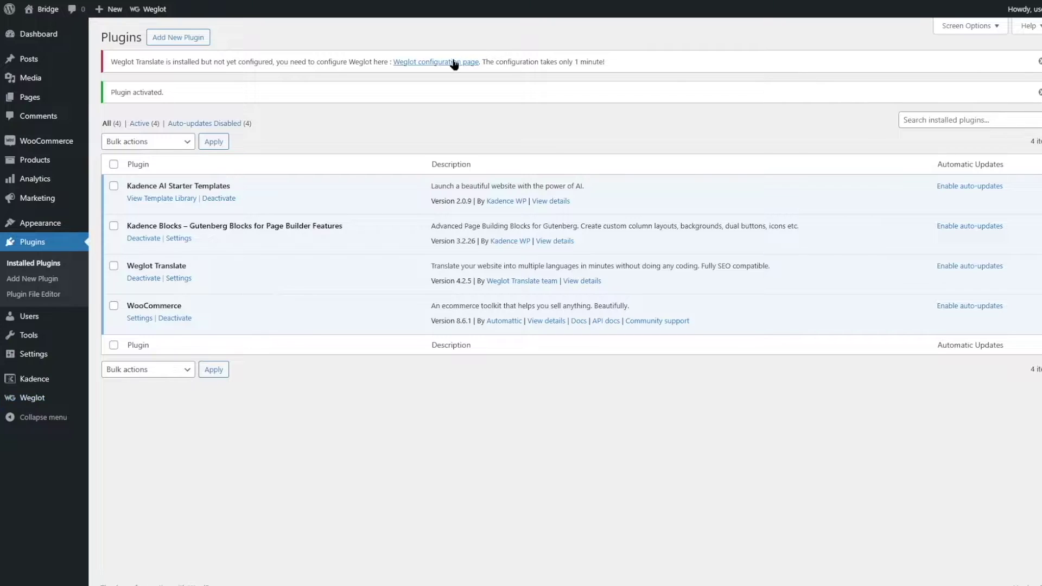
Step: Open the Weglot configuration page and log in to the existing Weglot account with its e-mail address and password
{"action": "left_click", "coordinate": [423, 63]}
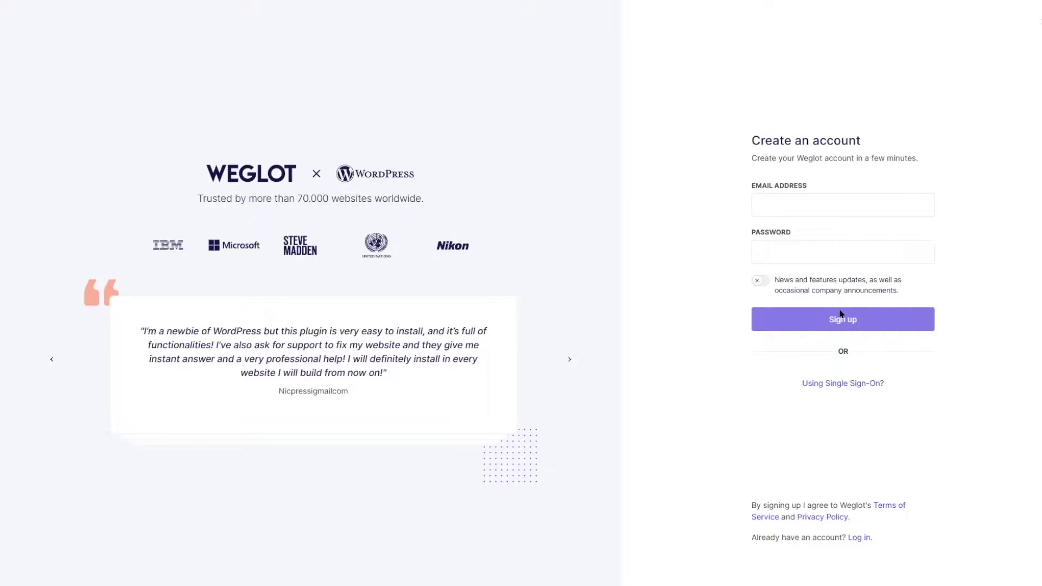
{"action": "left_click", "coordinate": [861, 538]}
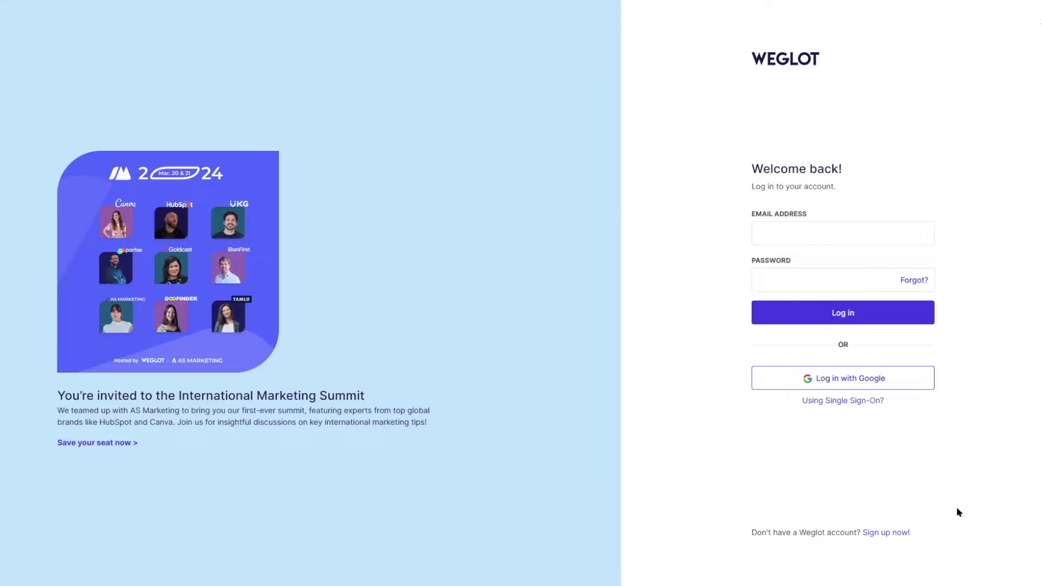
{"action": "left_click", "coordinate": [795, 235]}
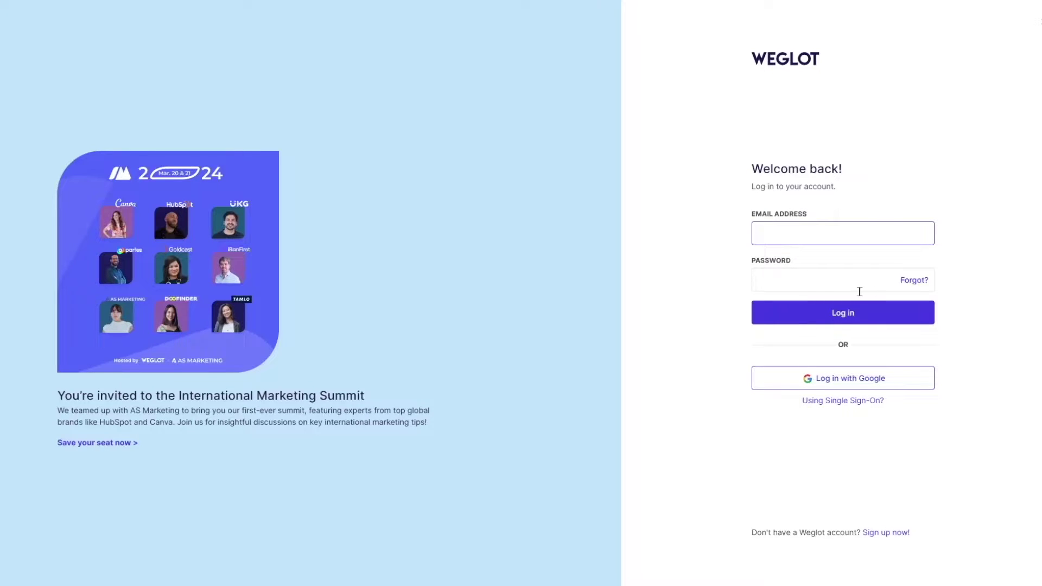
{"action": "left_click", "coordinate": [837, 319]}
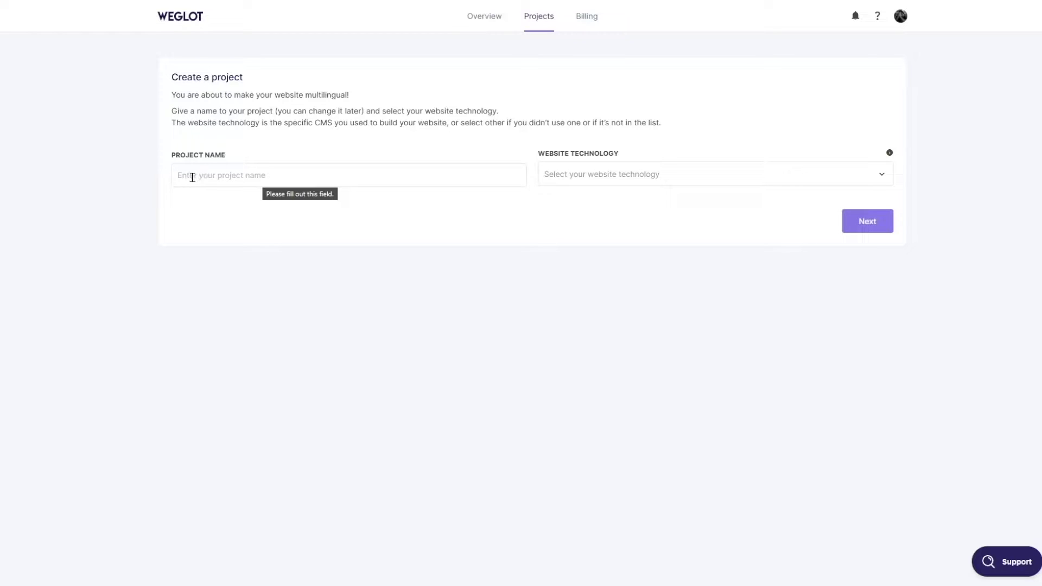
Step: Create a Weglot project named "Bridge" with WordPress as the website technology
{"action": "left_click", "coordinate": [222, 177]}
{"action": "type", "text": "Bridge"}
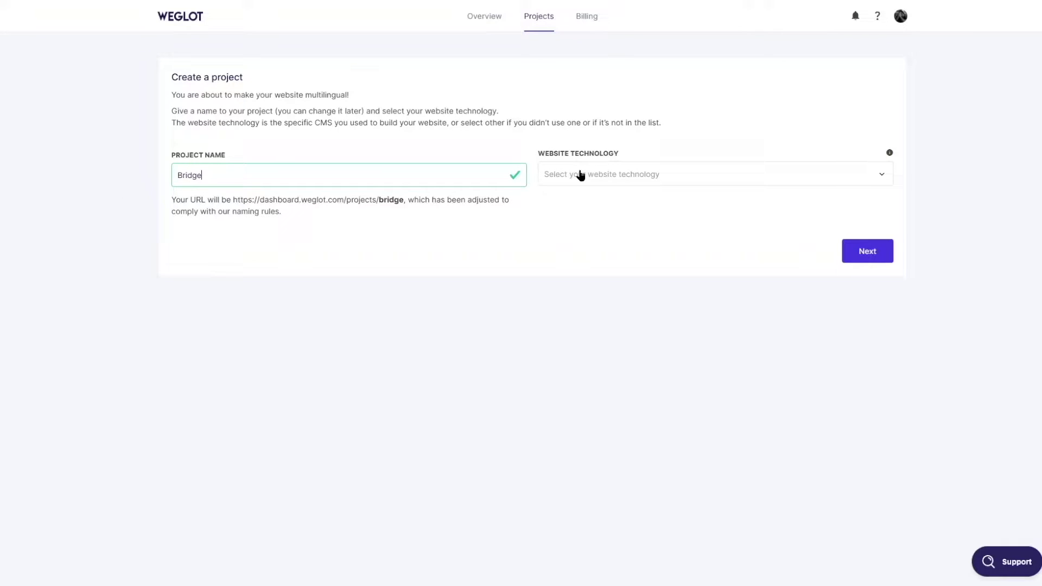
{"action": "left_click", "coordinate": [882, 175]}
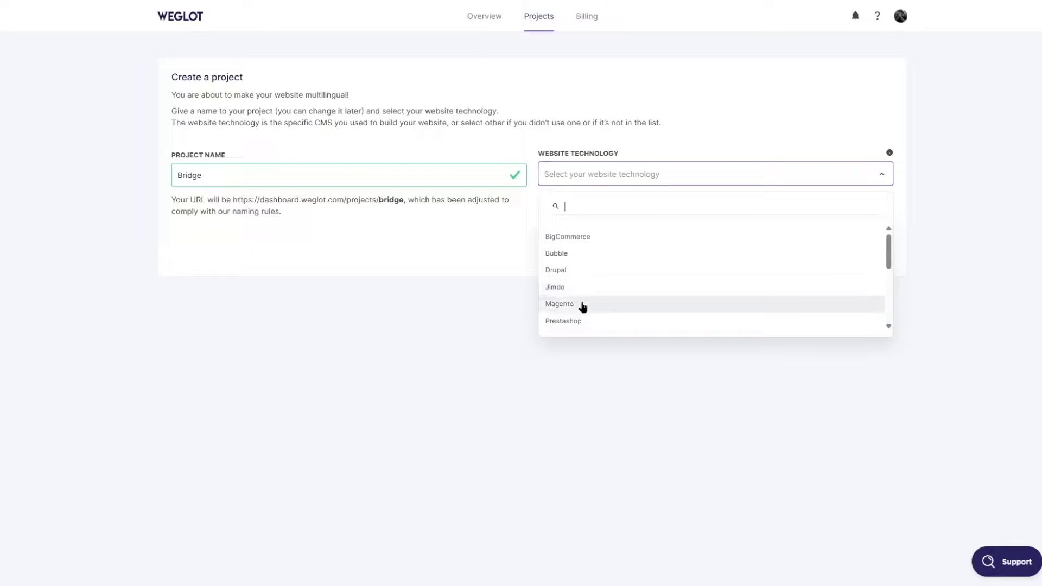
{"action": "scroll", "coordinate": [591, 318], "scroll_direction": "down", "scroll_amount": 1}
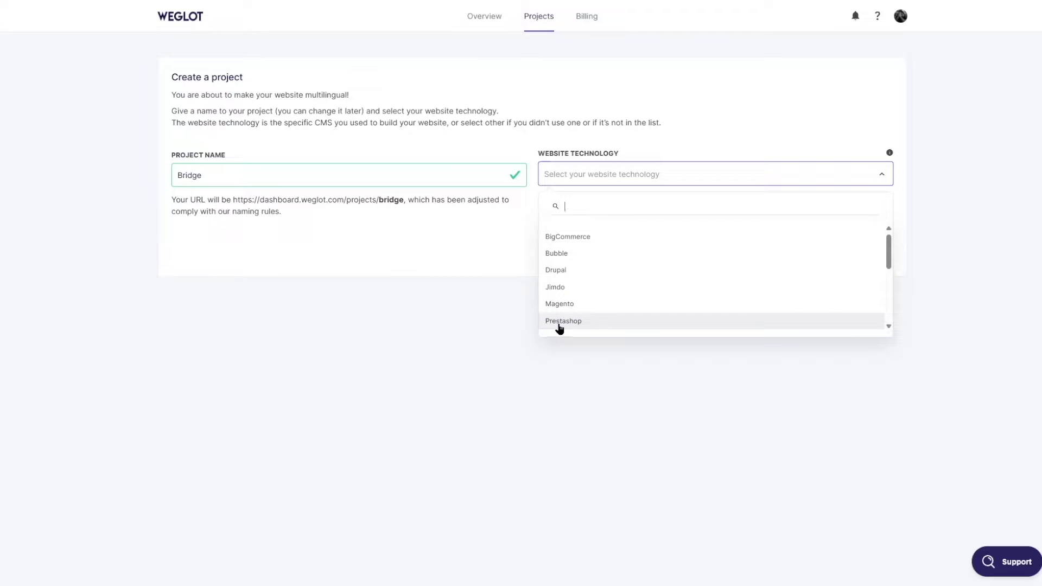
{"action": "scroll", "coordinate": [592, 303], "scroll_direction": "down", "scroll_amount": 4}
{"action": "scroll", "coordinate": [595, 266], "scroll_direction": "up", "scroll_amount": 3}
{"action": "scroll", "coordinate": [595, 269], "scroll_direction": "down", "scroll_amount": 3}
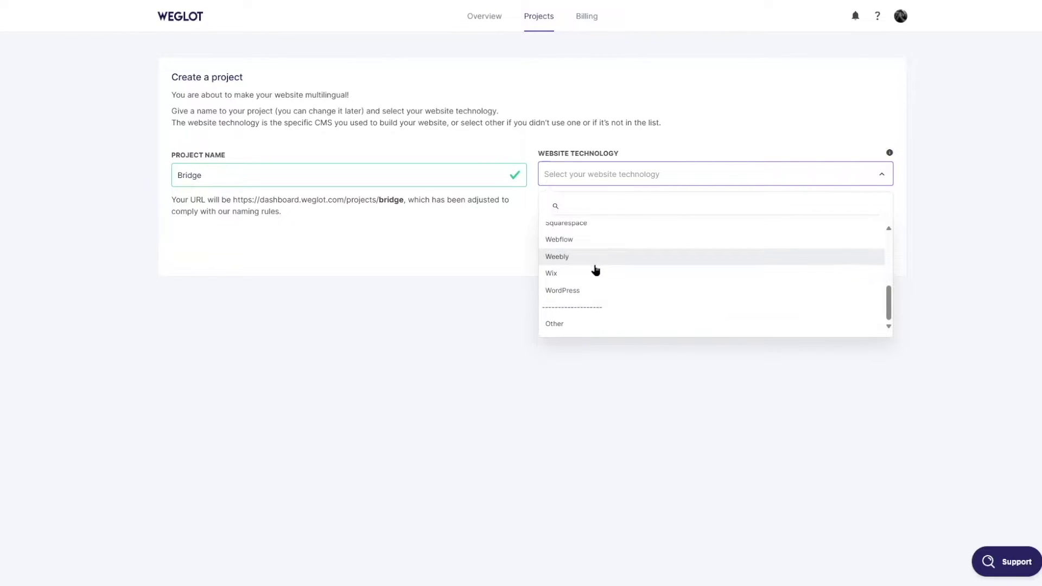
{"action": "left_click", "coordinate": [579, 294]}
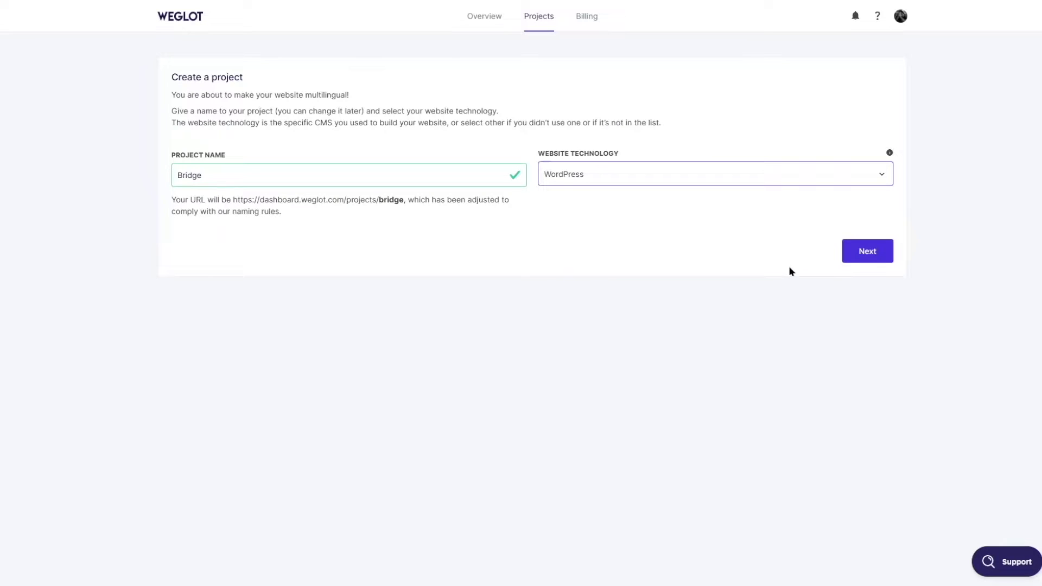
{"action": "left_click", "coordinate": [853, 248]}
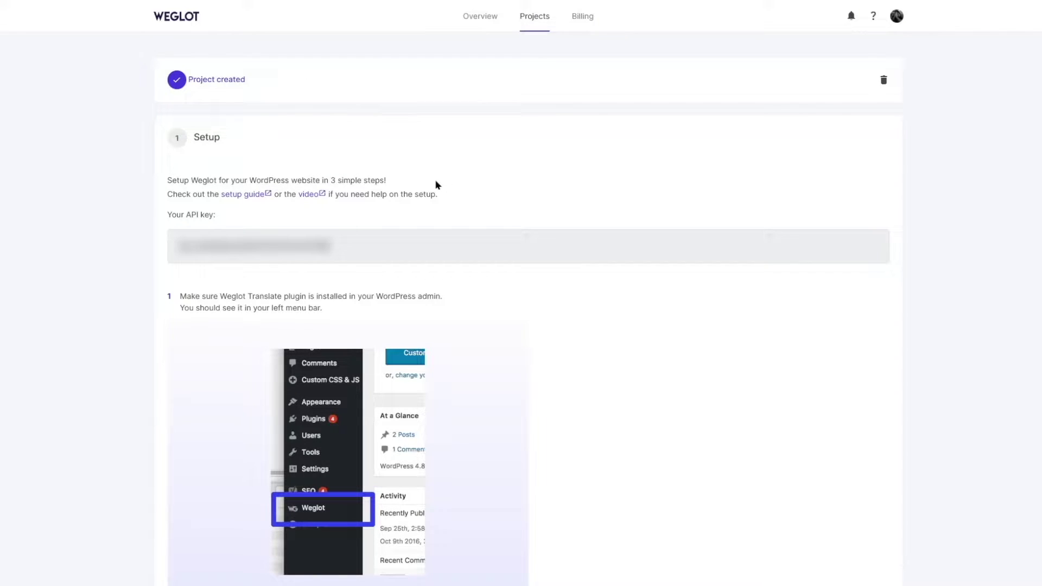
Step: Copy the project's API key into the API Key field of the site's Weglot configuration, and review the Weglot setup instructions
{"action": "mouse_move", "coordinate": [180, 246]}
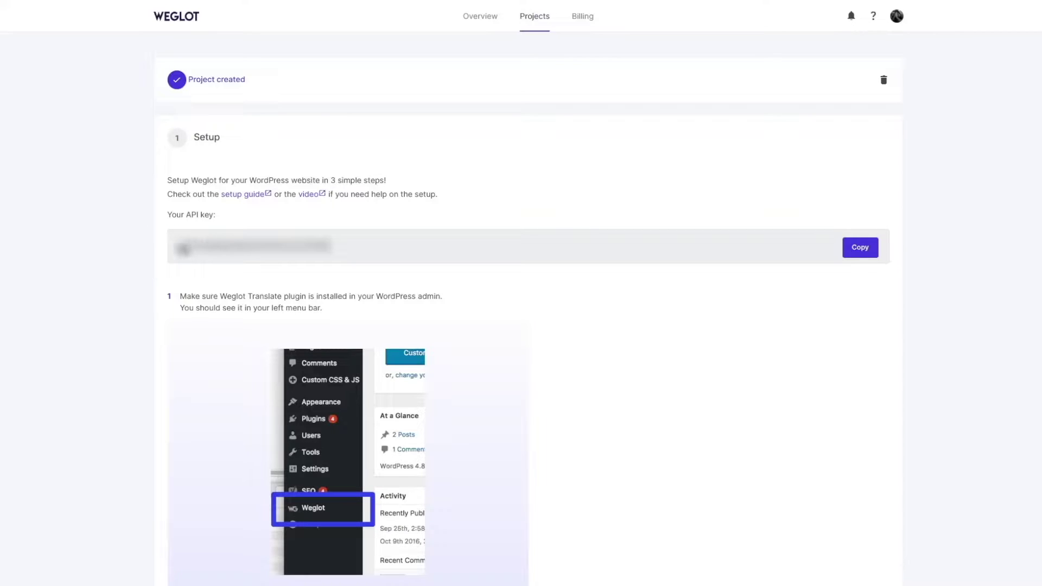
{"action": "left_click", "coordinate": [860, 247]}
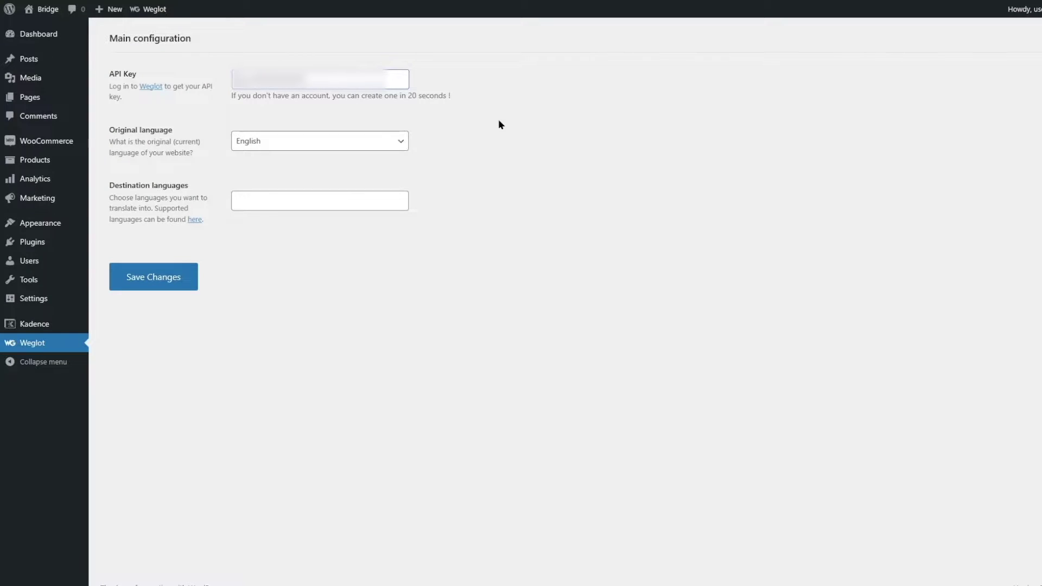
{"action": "key", "text": "ctrl+v"}
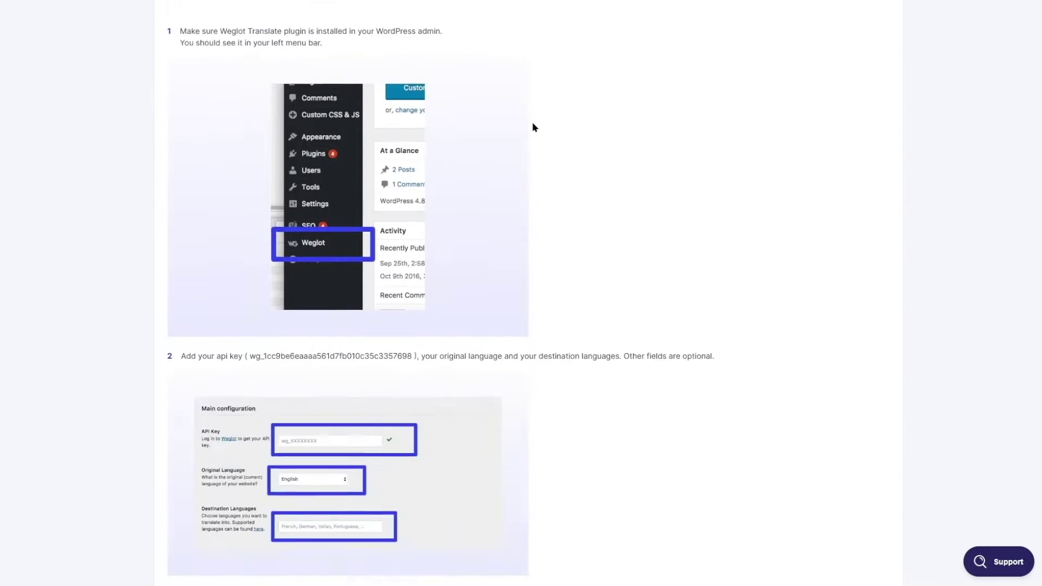
{"action": "scroll", "coordinate": [532, 124], "scroll_direction": "down", "scroll_amount": 4}
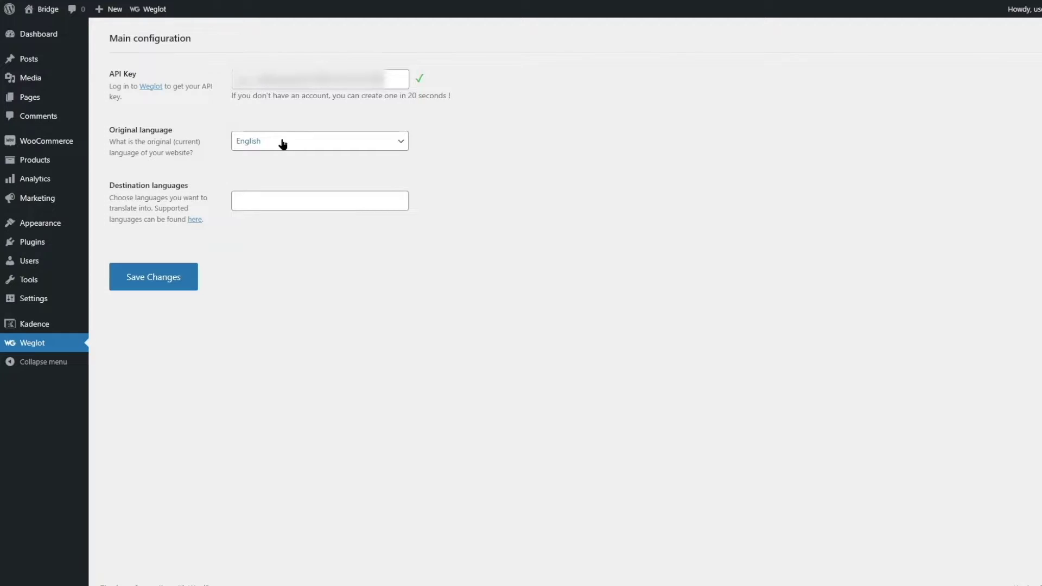
Step: Use English as the site's original language and add German as a destination language
{"action": "left_click", "coordinate": [282, 144]}
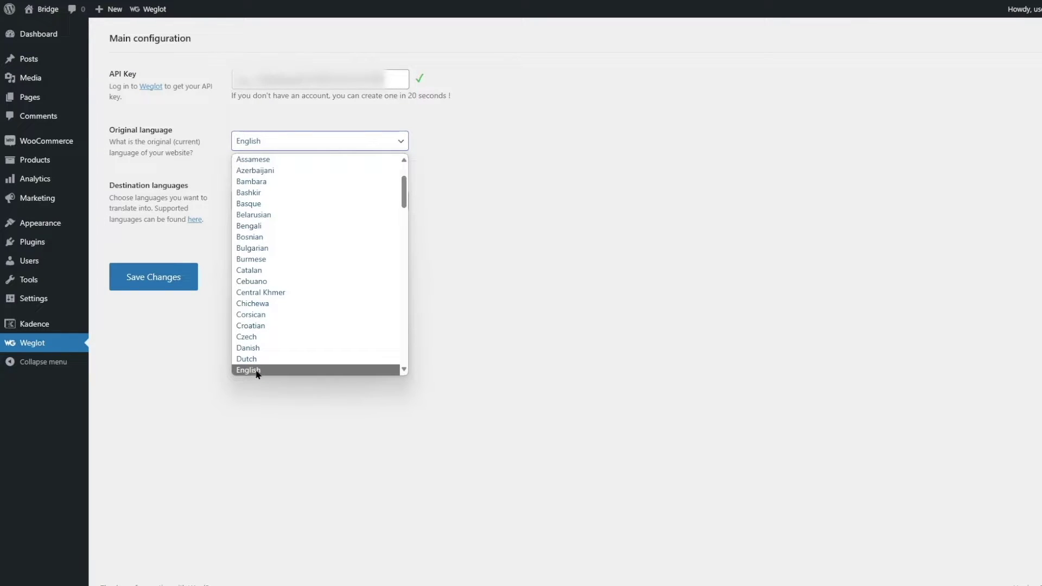
{"action": "left_click", "coordinate": [596, 278]}
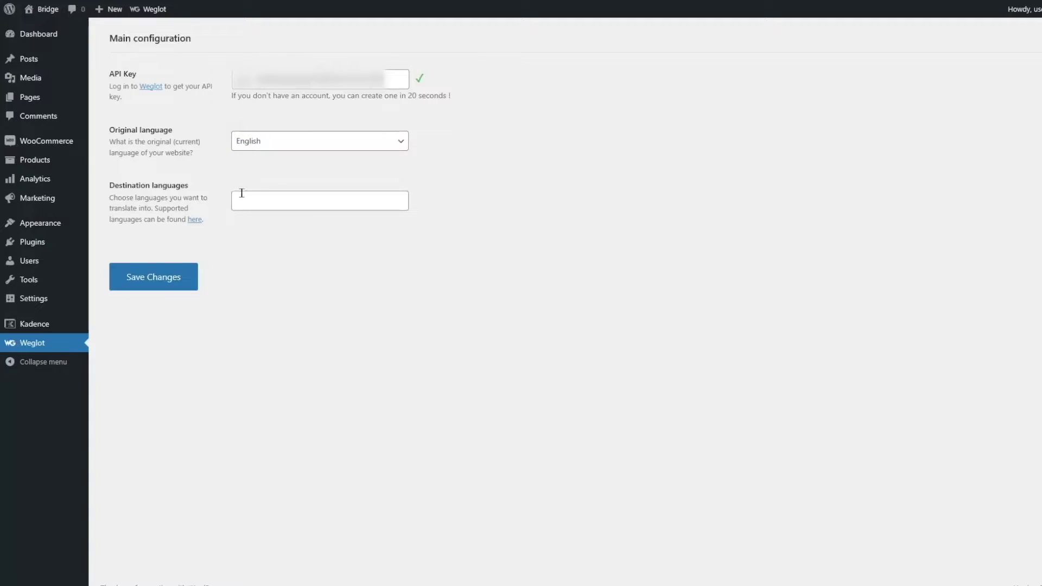
{"action": "left_click", "coordinate": [265, 203]}
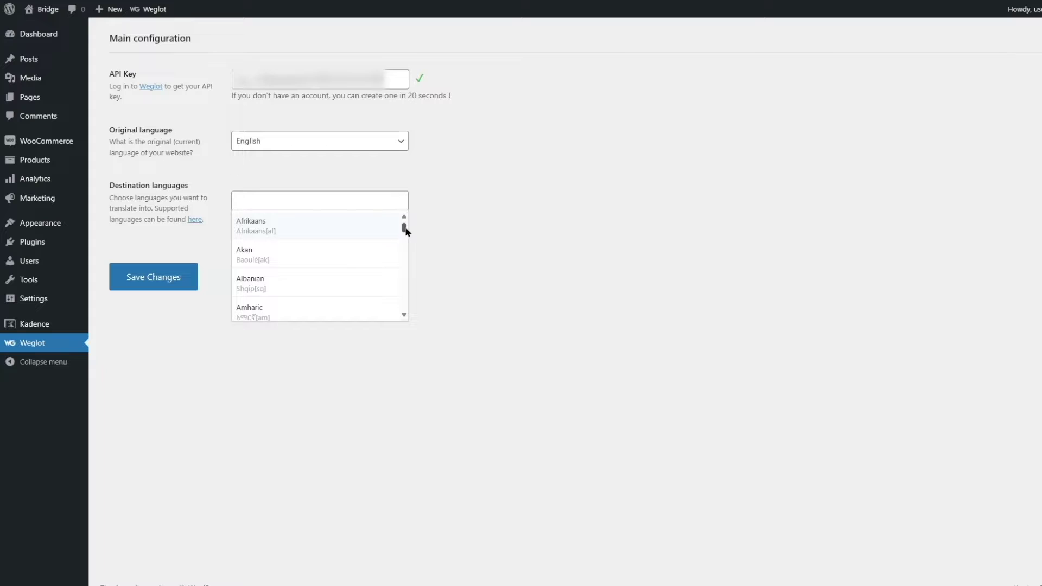
{"action": "mouse_move", "coordinate": [405, 229]}
{"action": "left_mouse_down"}
{"action": "mouse_move", "coordinate": [407, 315]}
{"action": "mouse_move", "coordinate": [406, 226]}
{"action": "left_mouse_up"}
{"action": "scroll", "coordinate": [404, 233], "scroll_direction": "down", "scroll_amount": 6}
{"action": "scroll", "coordinate": [342, 256], "scroll_direction": "down", "scroll_amount": 6}
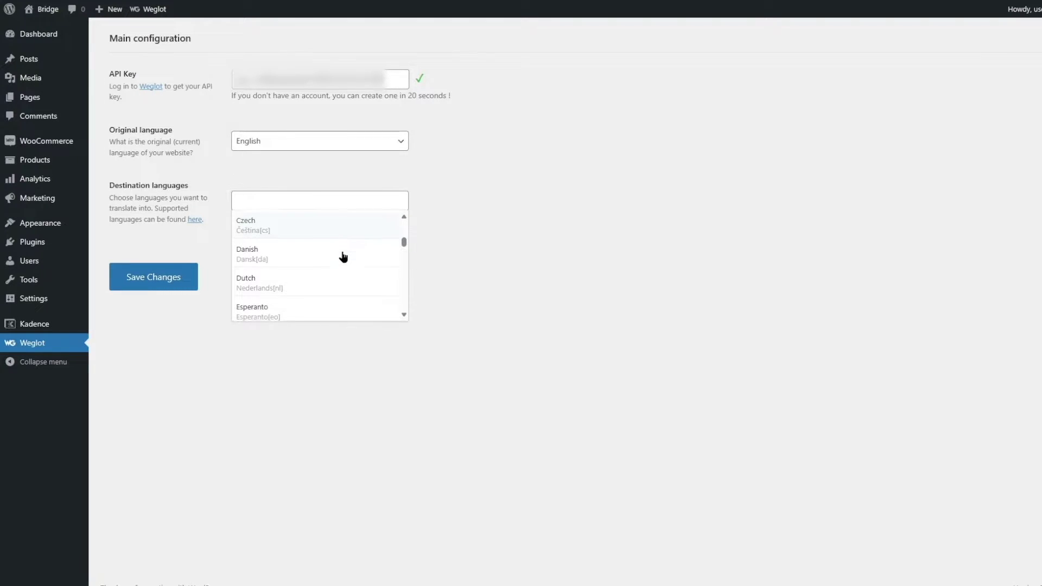
{"action": "scroll", "coordinate": [328, 256], "scroll_direction": "down", "scroll_amount": 5}
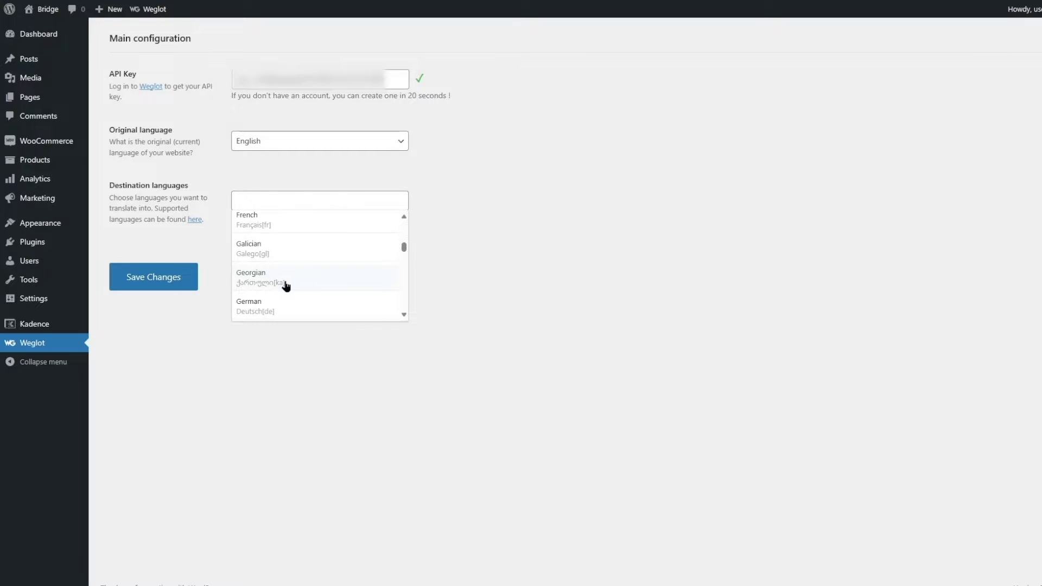
{"action": "scroll", "coordinate": [286, 286], "scroll_direction": "down", "scroll_amount": 1}
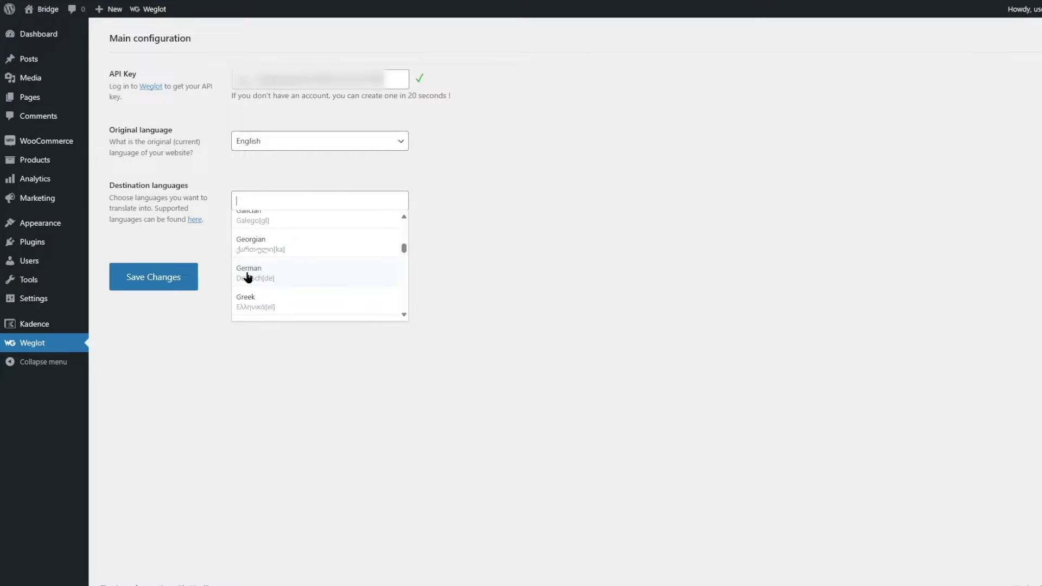
{"action": "left_click", "coordinate": [280, 278]}
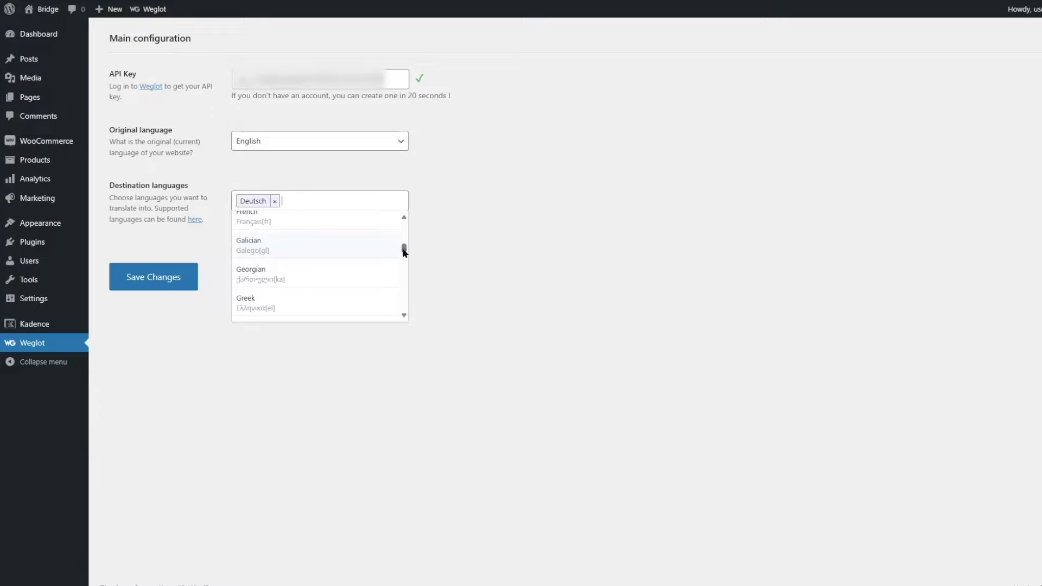
Step: Add French as a further destination language, save the Weglot configuration and close the completion message
{"action": "left_click_drag", "start_coordinate": [404, 250], "coordinate": [405, 237]}
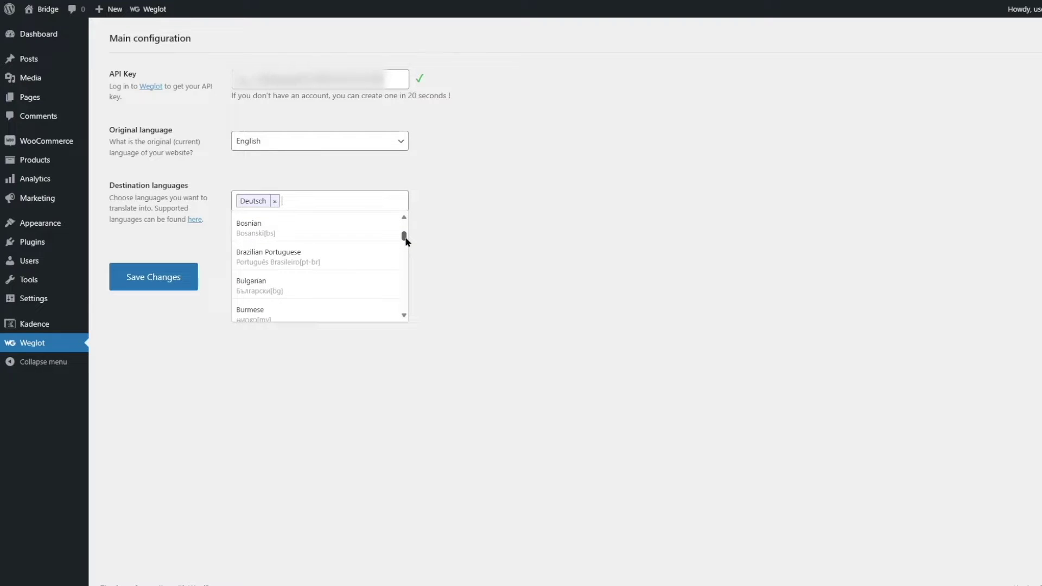
{"action": "scroll", "coordinate": [315, 301], "scroll_direction": "down", "scroll_amount": 5}
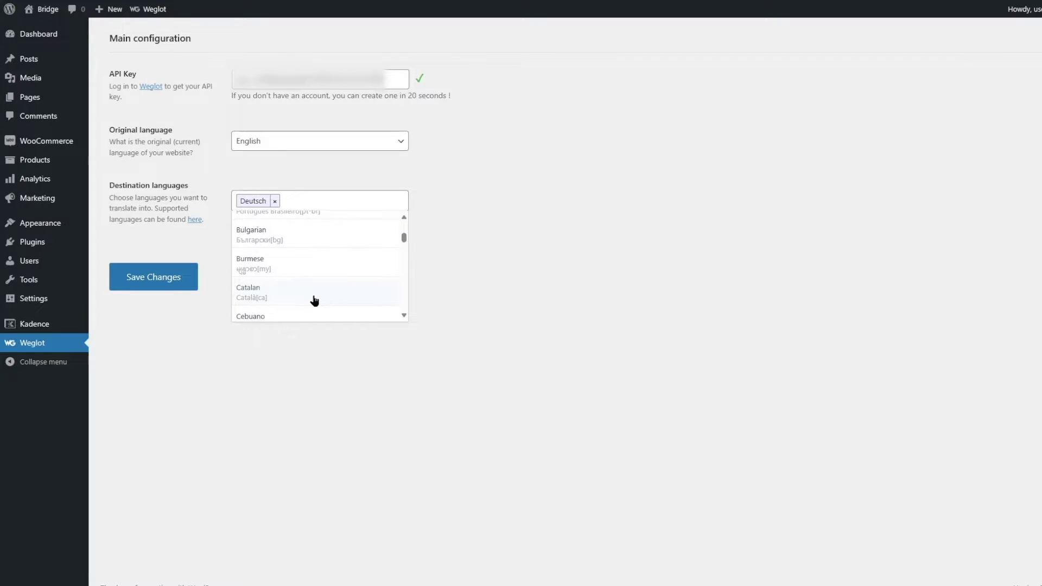
{"action": "scroll", "coordinate": [314, 294], "scroll_direction": "down", "scroll_amount": 5}
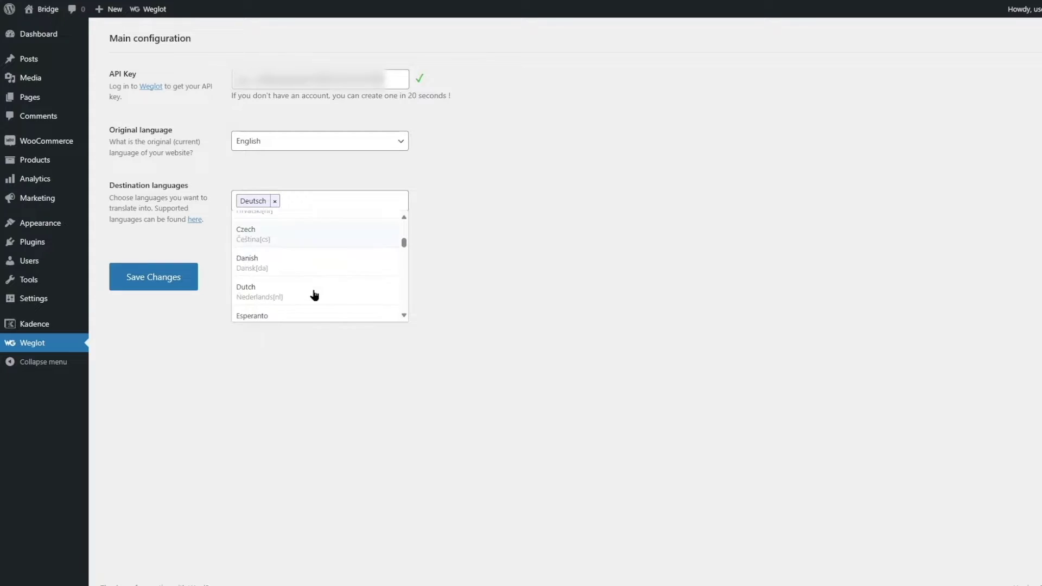
{"action": "scroll", "coordinate": [271, 299], "scroll_direction": "down", "scroll_amount": 2}
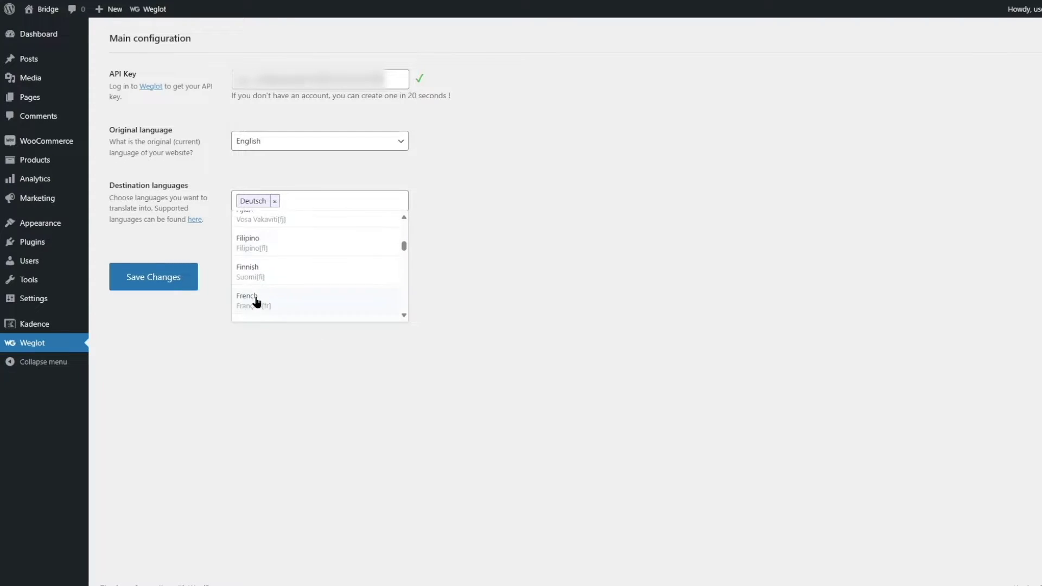
{"action": "scroll", "coordinate": [288, 266], "scroll_direction": "down", "scroll_amount": 1}
{"action": "left_click", "coordinate": [274, 268]}
{"action": "left_click", "coordinate": [504, 305]}
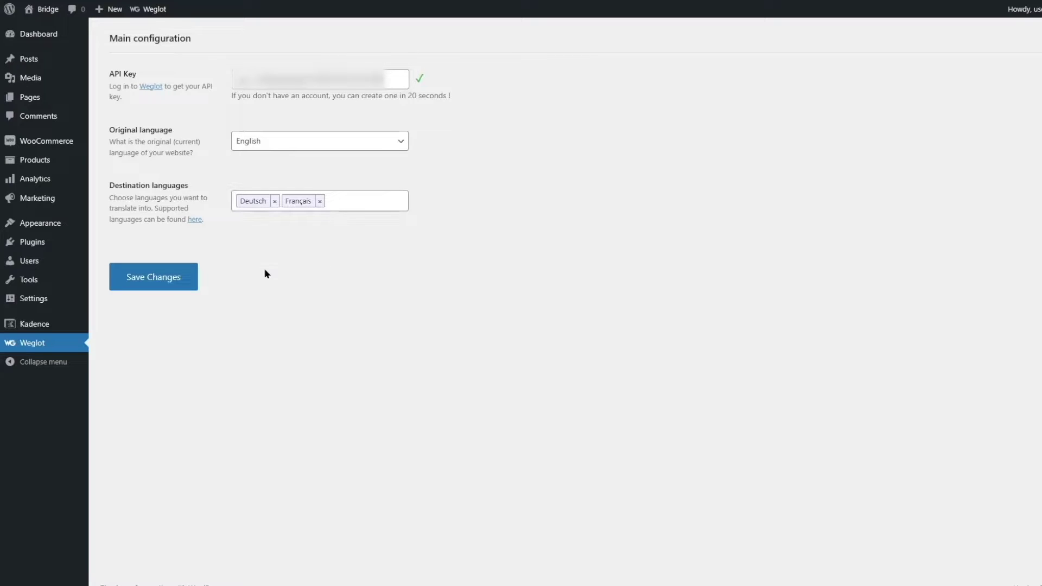
{"action": "left_click", "coordinate": [159, 282]}
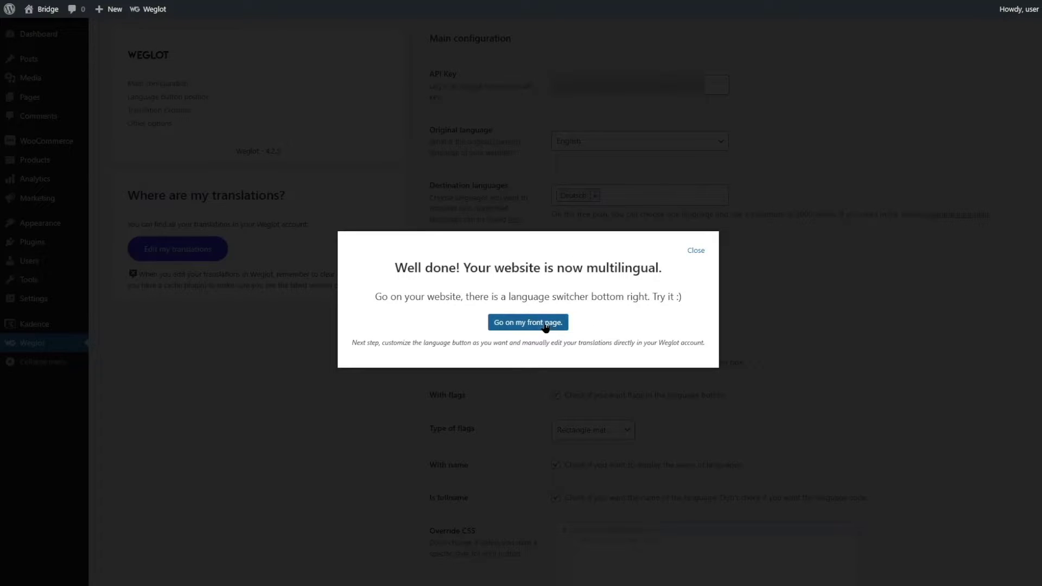
{"action": "left_click", "coordinate": [696, 251]}
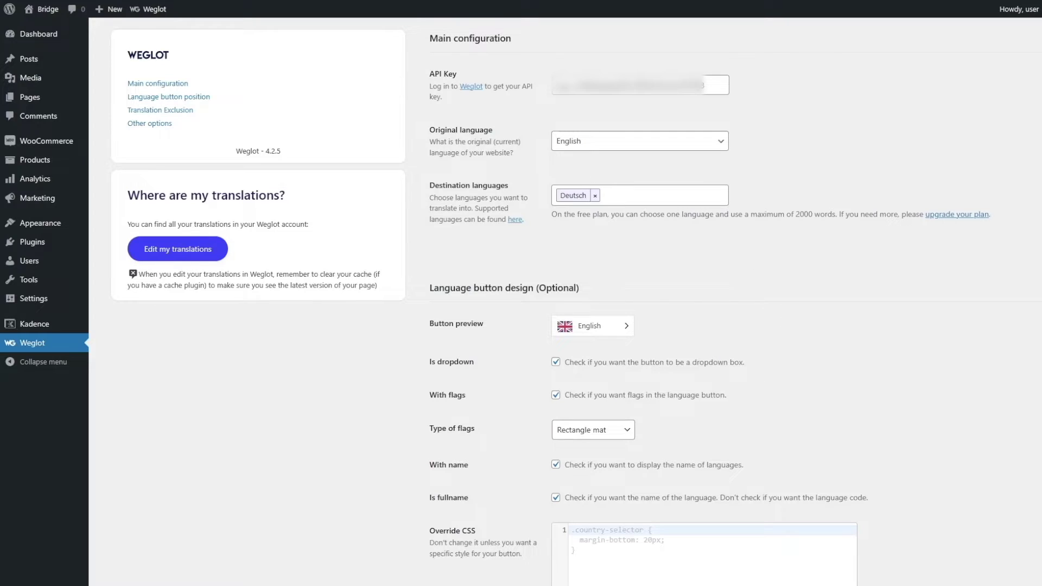
Step: Preview the language button's list, compare the design with the dropdown option off, and turn the dropdown option back on
{"action": "scroll", "coordinate": [640, 325], "scroll_direction": "down", "scroll_amount": 5}
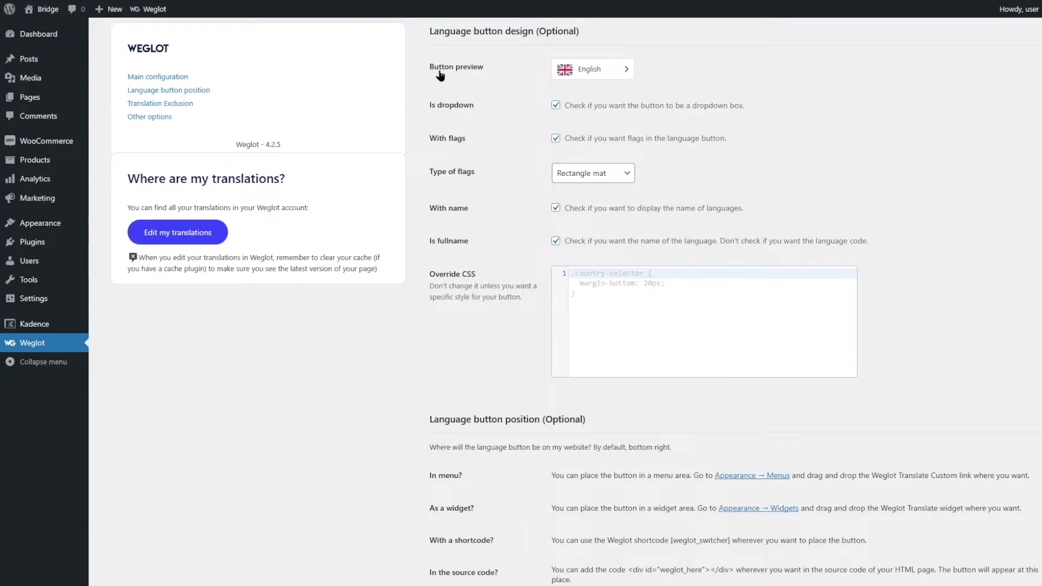
{"action": "left_click", "coordinate": [600, 77]}
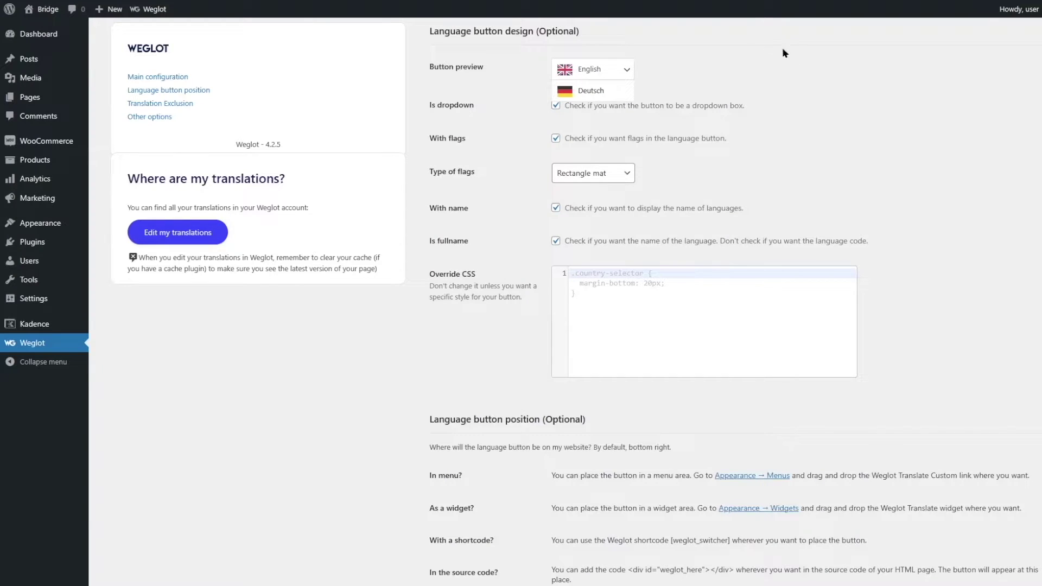
{"action": "left_click", "coordinate": [624, 76]}
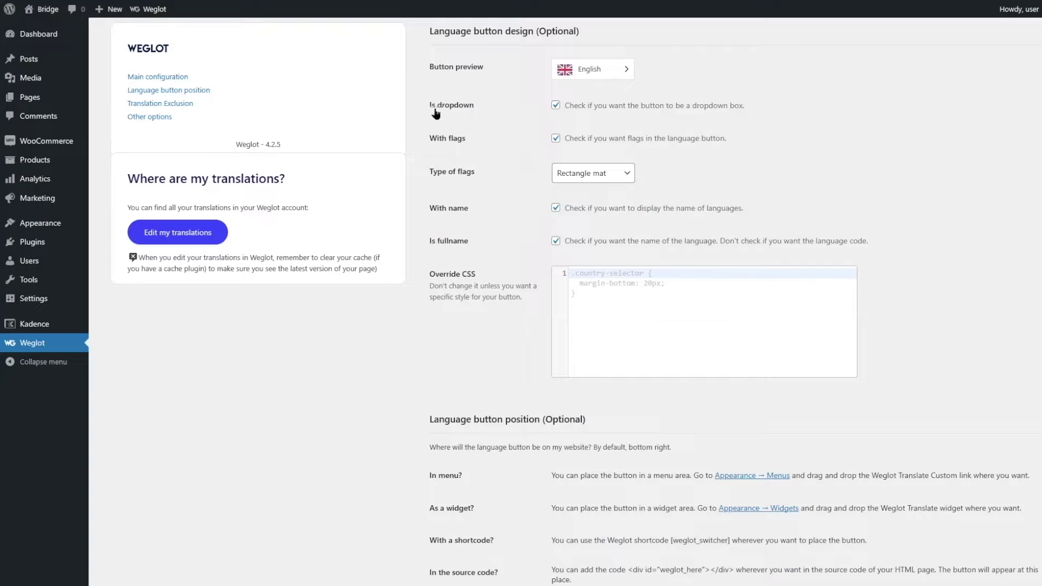
{"action": "left_click", "coordinate": [555, 106]}
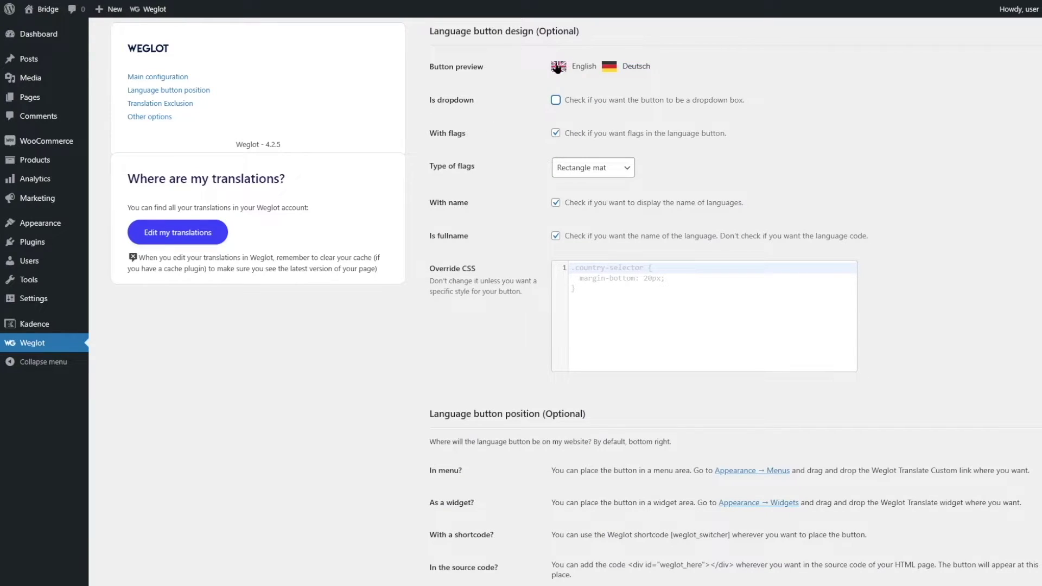
{"action": "left_click", "coordinate": [555, 103]}
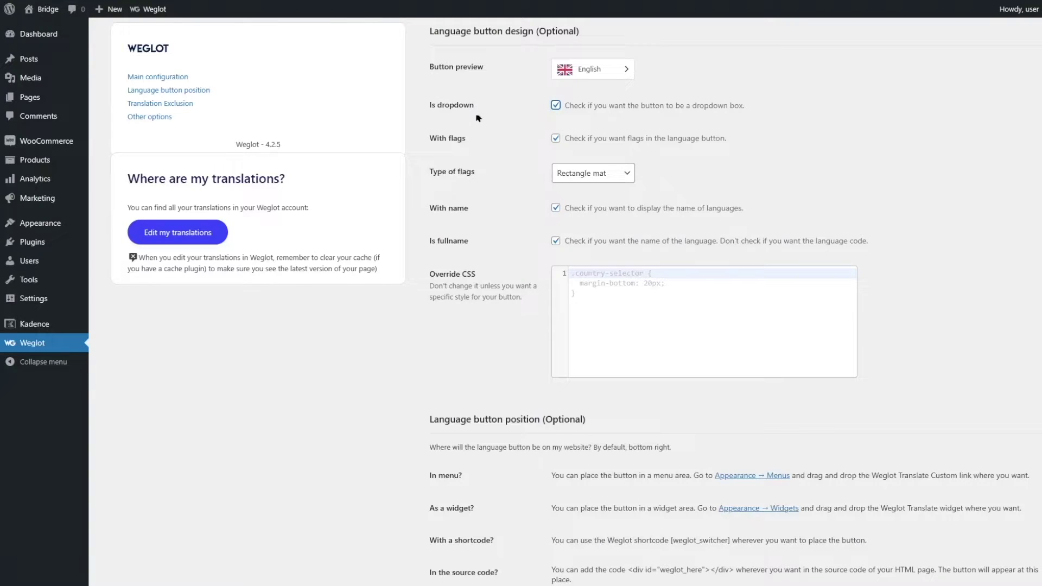
{"action": "left_click", "coordinate": [556, 105]}
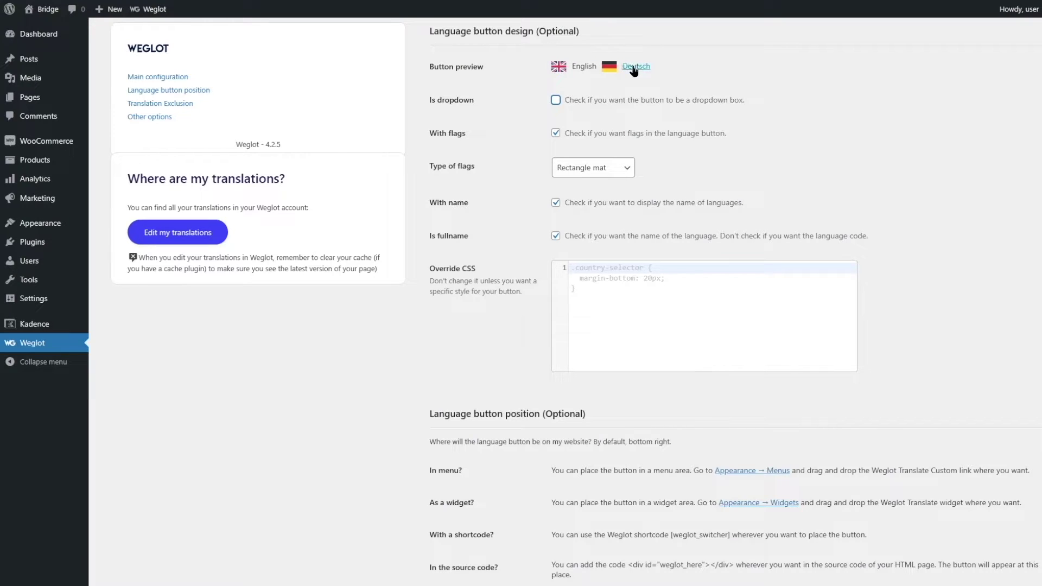
{"action": "left_click", "coordinate": [555, 101]}
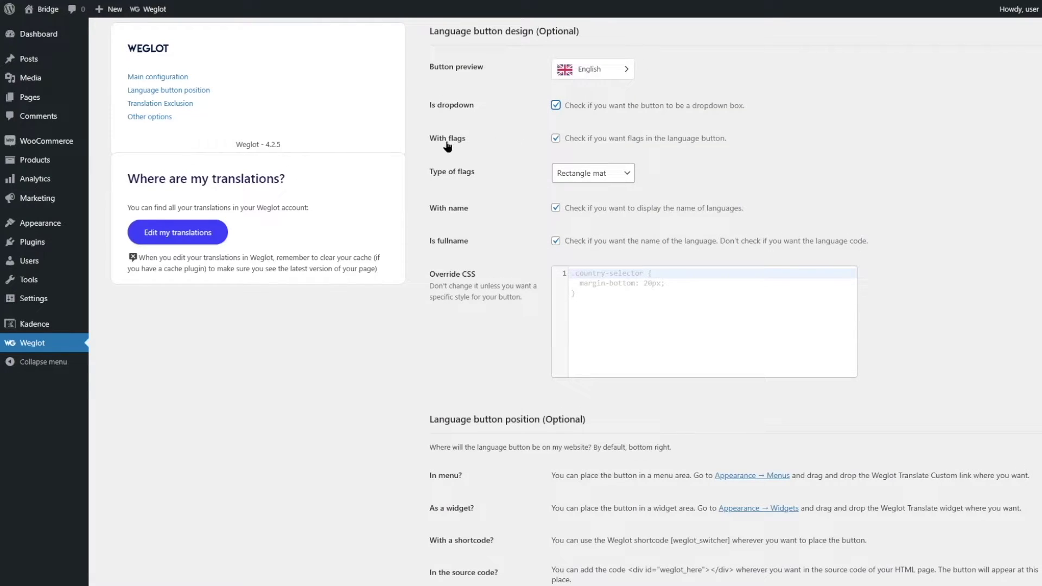
Step: Preview the language button without flags, and turn its flags back on
{"action": "left_click", "coordinate": [555, 139]}
{"action": "mouse_move", "coordinate": [565, 71]}
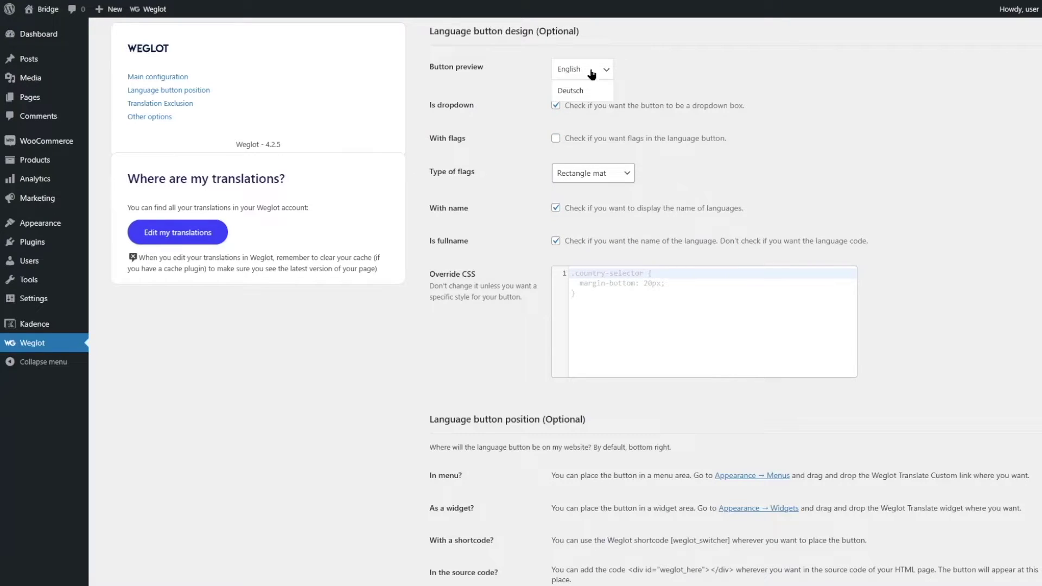
{"action": "left_click", "coordinate": [576, 138]}
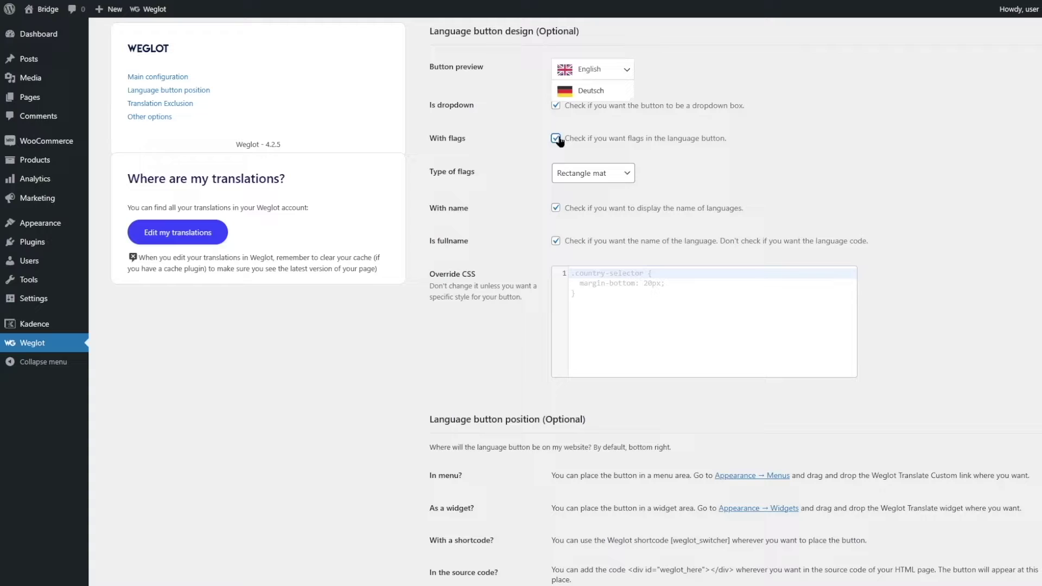
{"action": "left_click", "coordinate": [618, 78]}
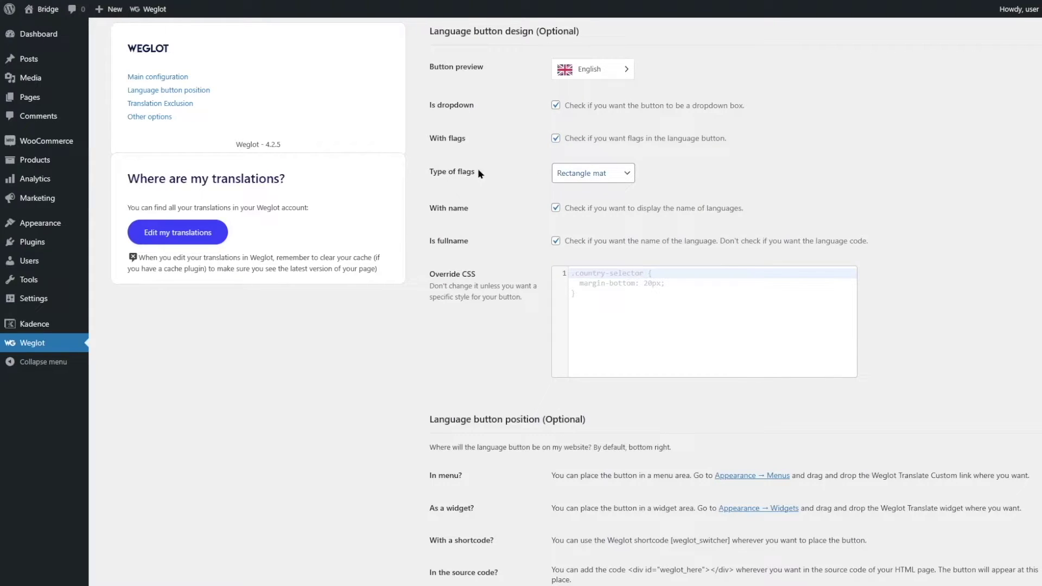
Step: Try other flag types for the language button, including Square and Circle, and return to Rectangle mat
{"action": "left_click", "coordinate": [612, 175]}
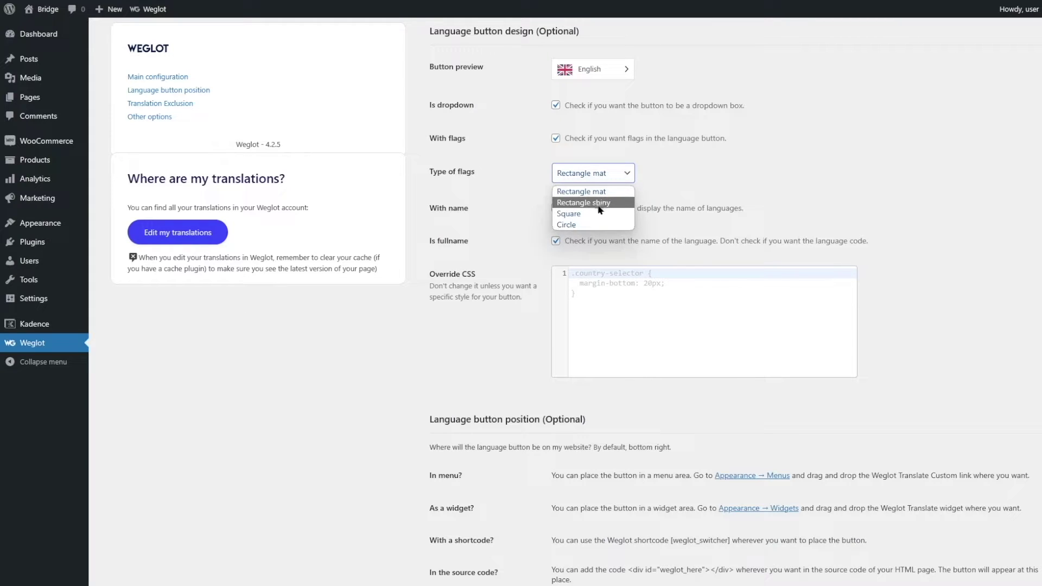
{"action": "left_click", "coordinate": [573, 209]}
{"action": "left_click", "coordinate": [597, 174]}
{"action": "left_click", "coordinate": [583, 213]}
{"action": "left_click", "coordinate": [584, 175]}
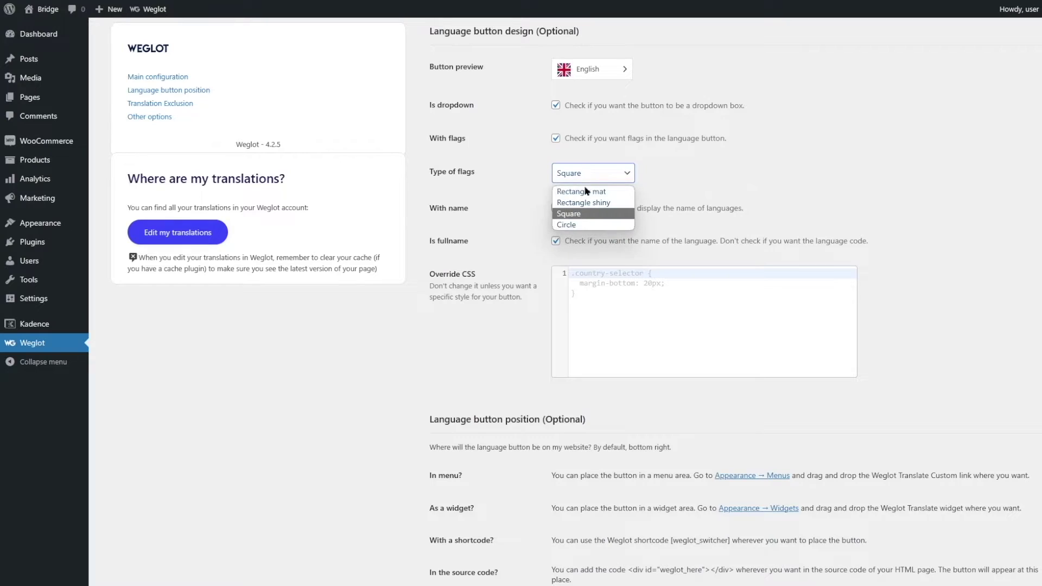
{"action": "left_click", "coordinate": [573, 225]}
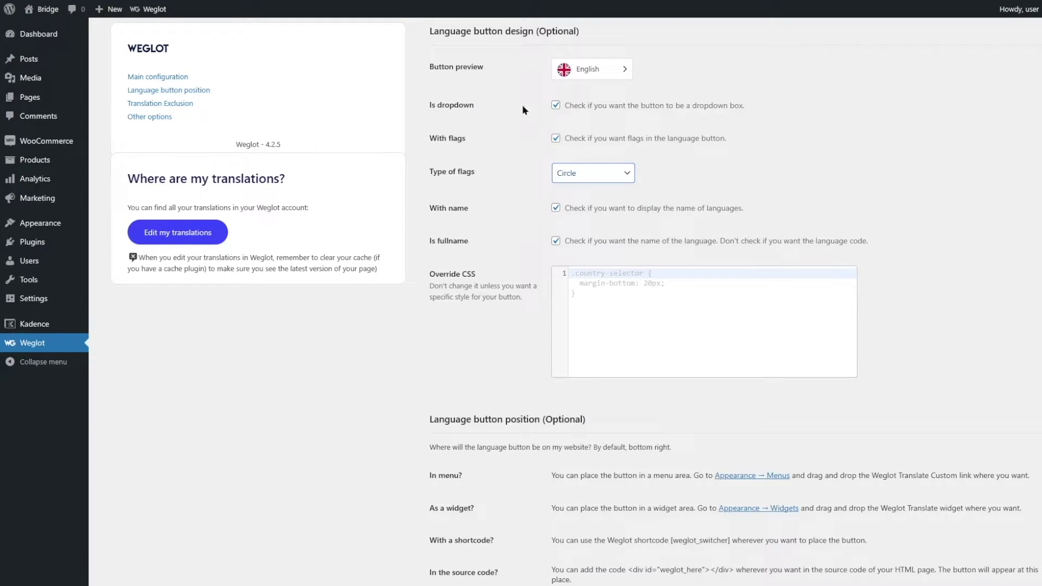
{"action": "left_click", "coordinate": [608, 175]}
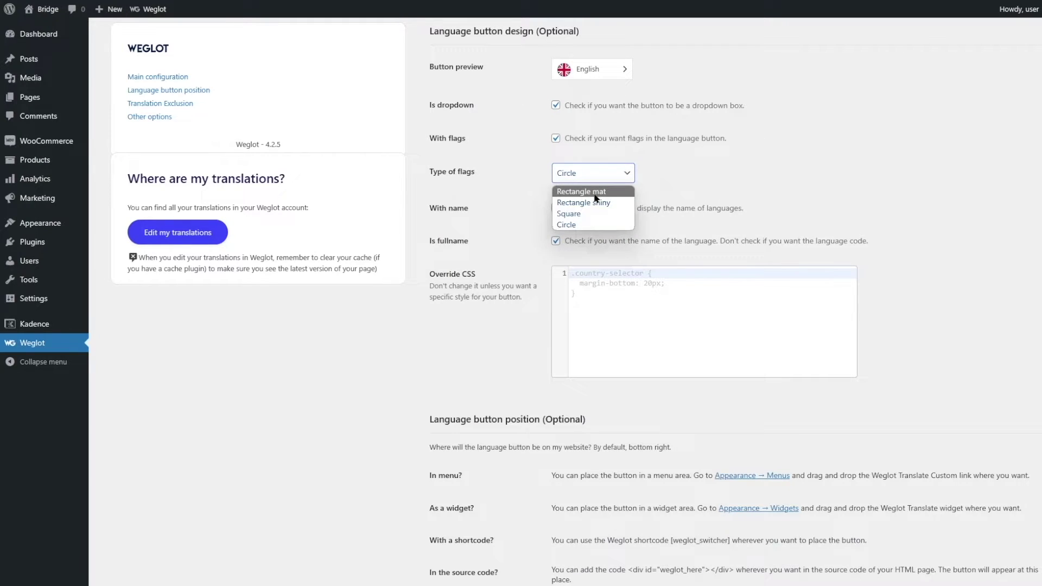
{"action": "left_click", "coordinate": [595, 193]}
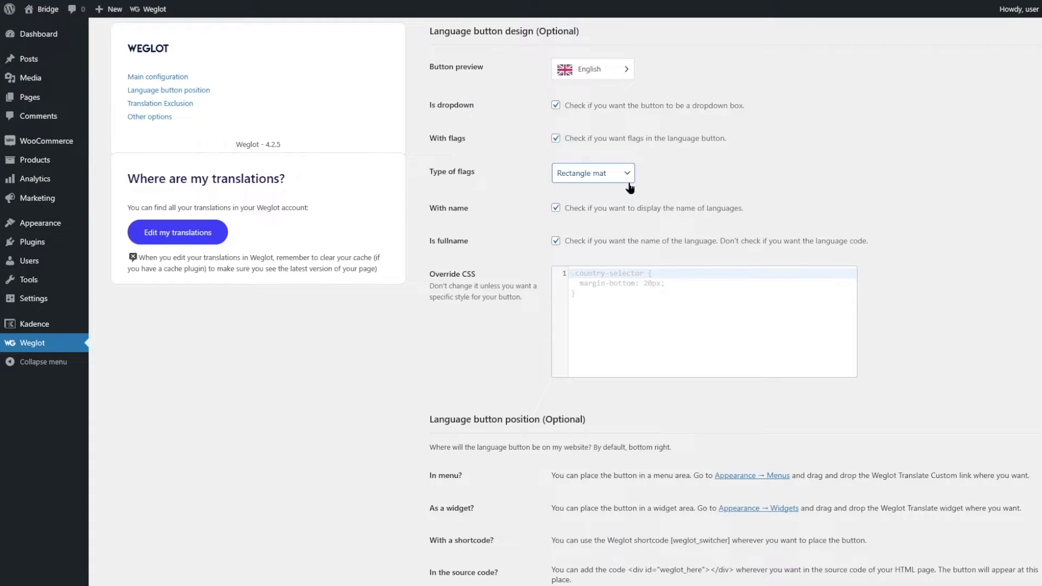
Step: Try the language button without language names and without full names, and turn both name options back on
{"action": "left_click", "coordinate": [555, 210]}
{"action": "left_click", "coordinate": [555, 208]}
{"action": "left_click", "coordinate": [555, 241]}
{"action": "left_click", "coordinate": [555, 241]}
{"action": "left_click", "coordinate": [556, 242]}
{"action": "left_click", "coordinate": [555, 241]}
{"action": "left_click", "coordinate": [555, 241]}
{"action": "left_click", "coordinate": [599, 64]}
{"action": "left_click", "coordinate": [555, 241]}
Step: Examine the Override CSS, language button position, translation exclusion and other optional Weglot settings
{"action": "scroll", "coordinate": [696, 239], "scroll_direction": "down", "scroll_amount": 2}
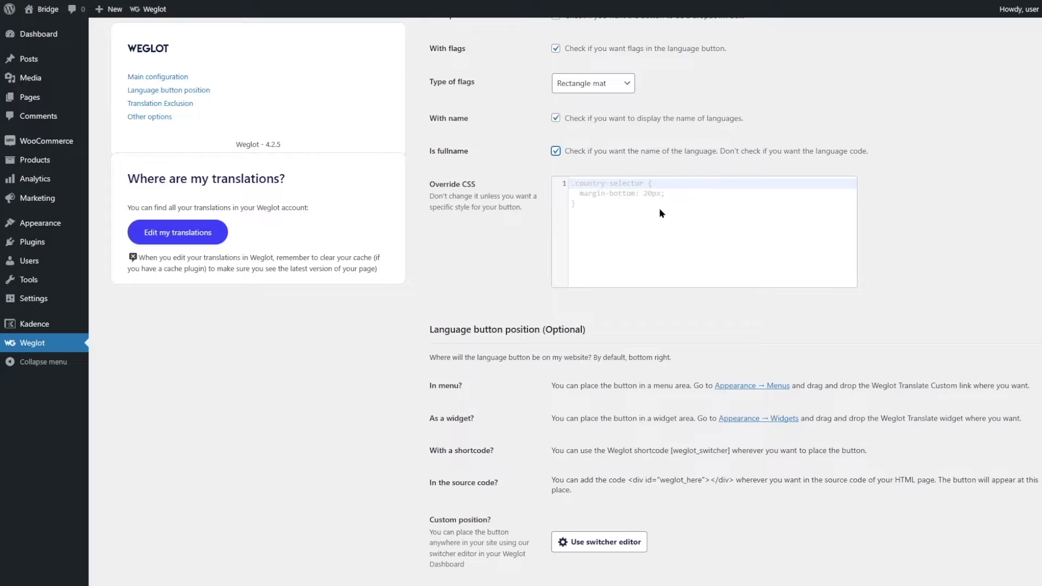
{"action": "scroll", "coordinate": [705, 239], "scroll_direction": "up", "scroll_amount": 2}
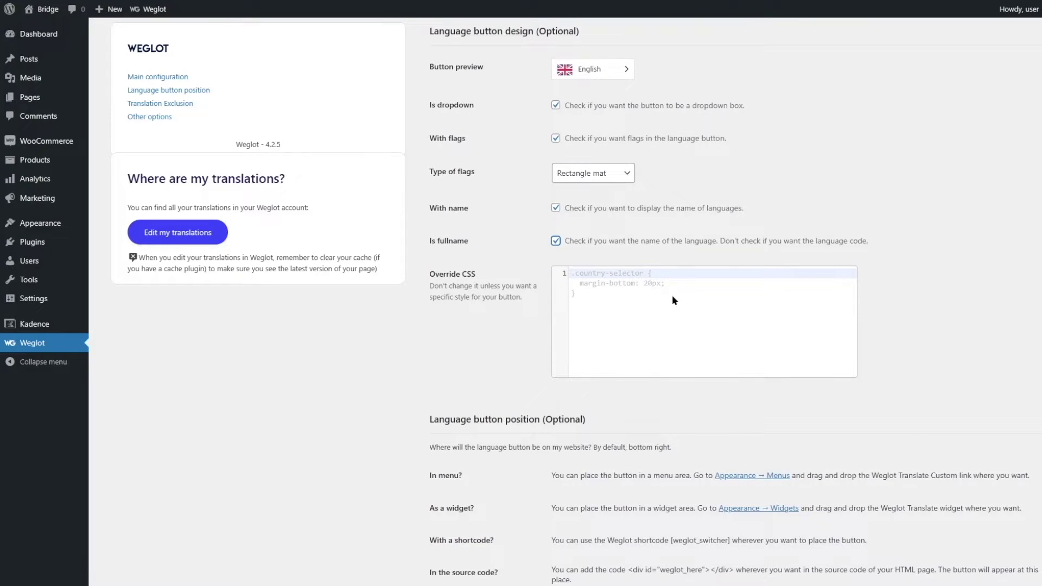
{"action": "scroll", "coordinate": [672, 295], "scroll_direction": "down", "scroll_amount": 2}
{"action": "scroll", "coordinate": [597, 282], "scroll_direction": "up", "scroll_amount": 2}
{"action": "scroll", "coordinate": [502, 314], "scroll_direction": "down", "scroll_amount": 4}
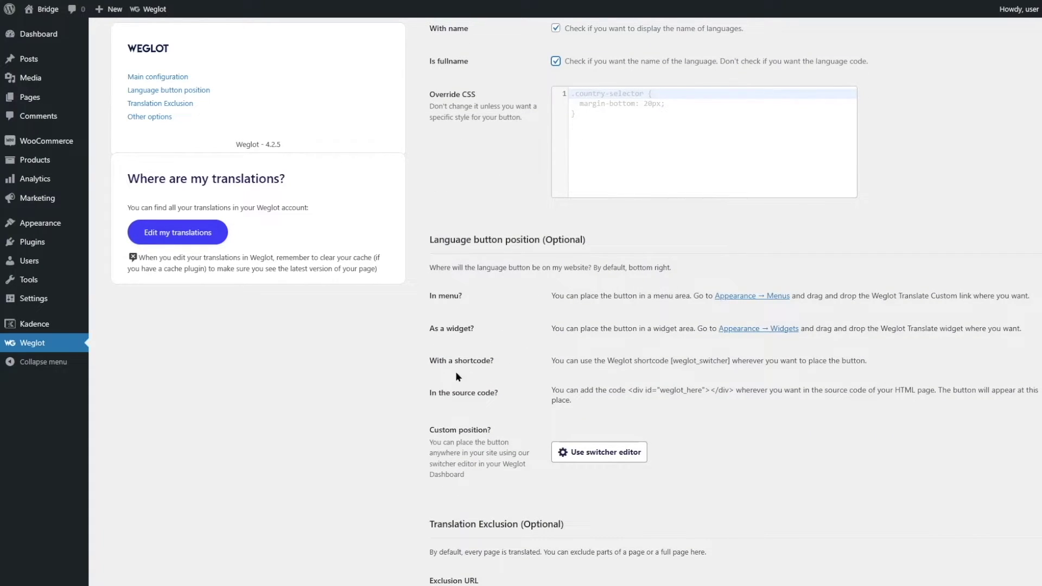
{"action": "scroll", "coordinate": [574, 386], "scroll_direction": "down", "scroll_amount": 10}
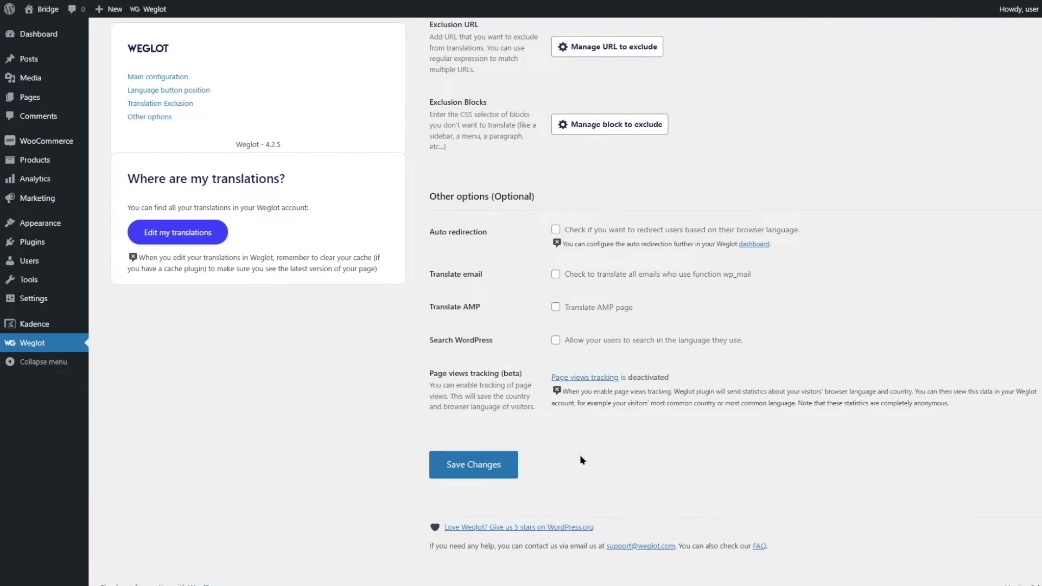
{"action": "scroll", "coordinate": [579, 450], "scroll_direction": "up", "scroll_amount": 10}
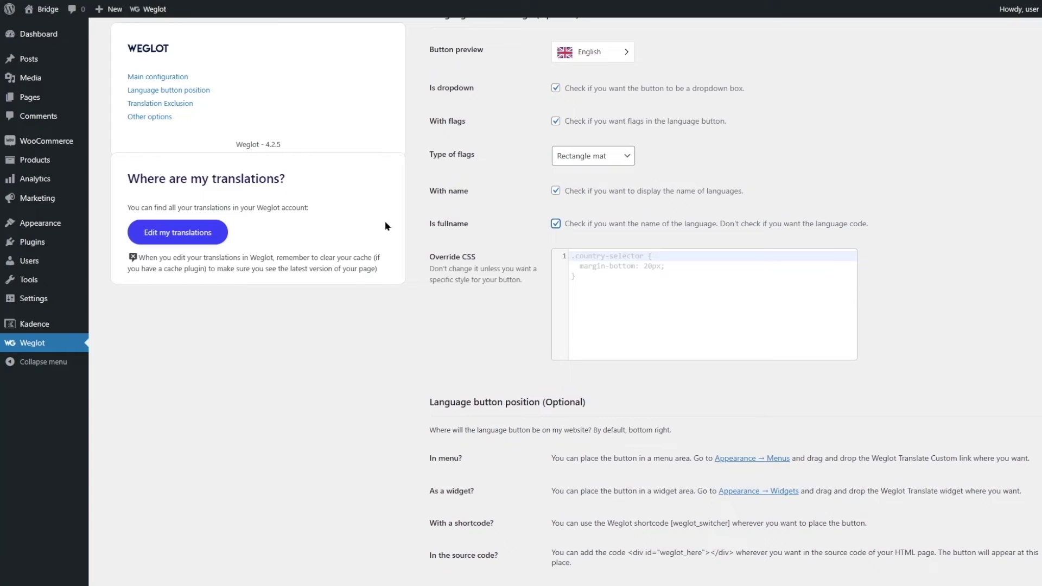
{"action": "scroll", "coordinate": [834, 355], "scroll_direction": "down", "scroll_amount": 10}
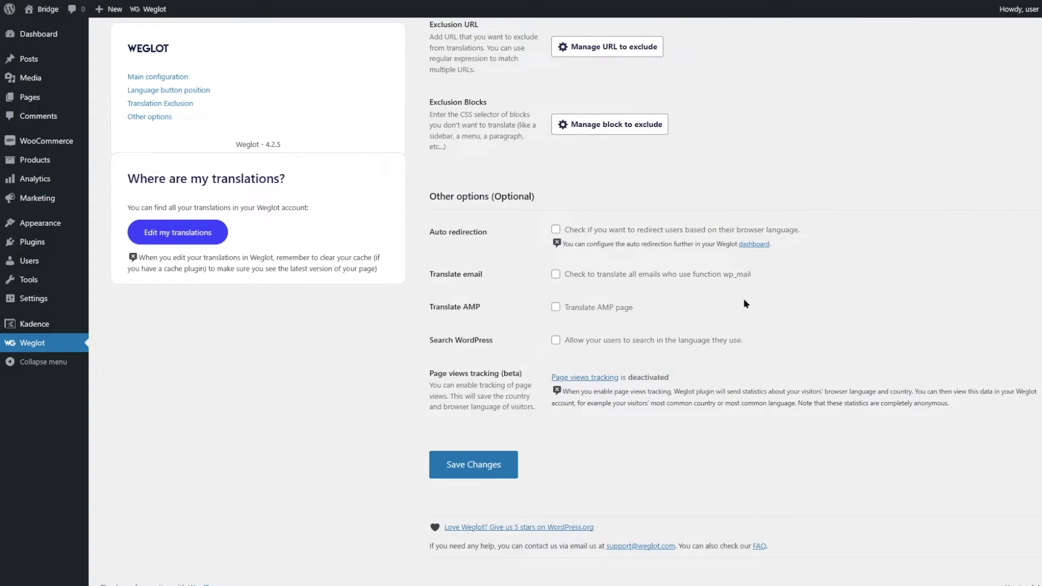
Step: Save the Weglot settings and open the Bridge site's front page
{"action": "left_click", "coordinate": [477, 473]}
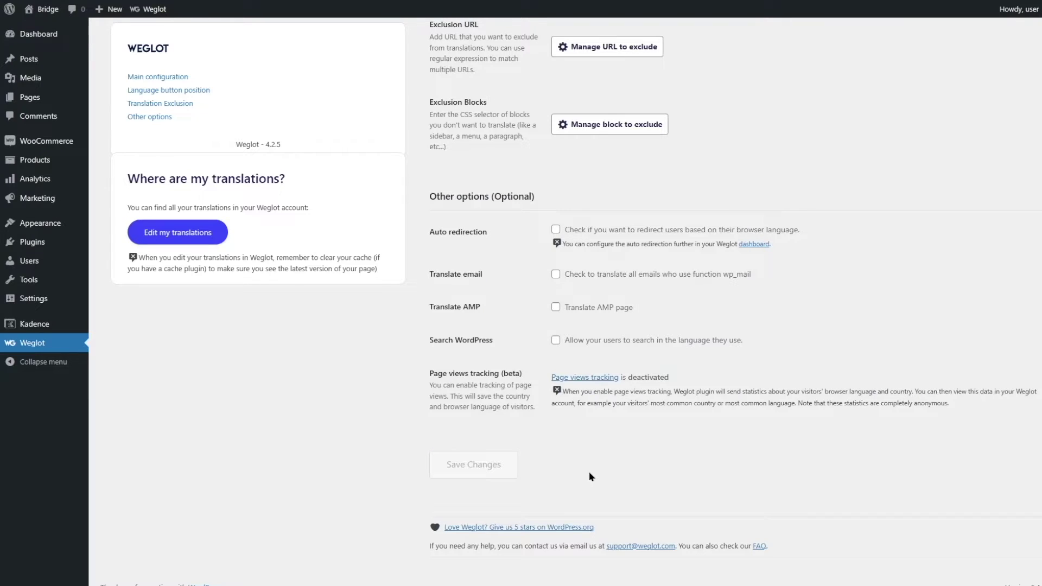
{"action": "scroll", "coordinate": [590, 471], "scroll_direction": "up", "scroll_amount": 15}
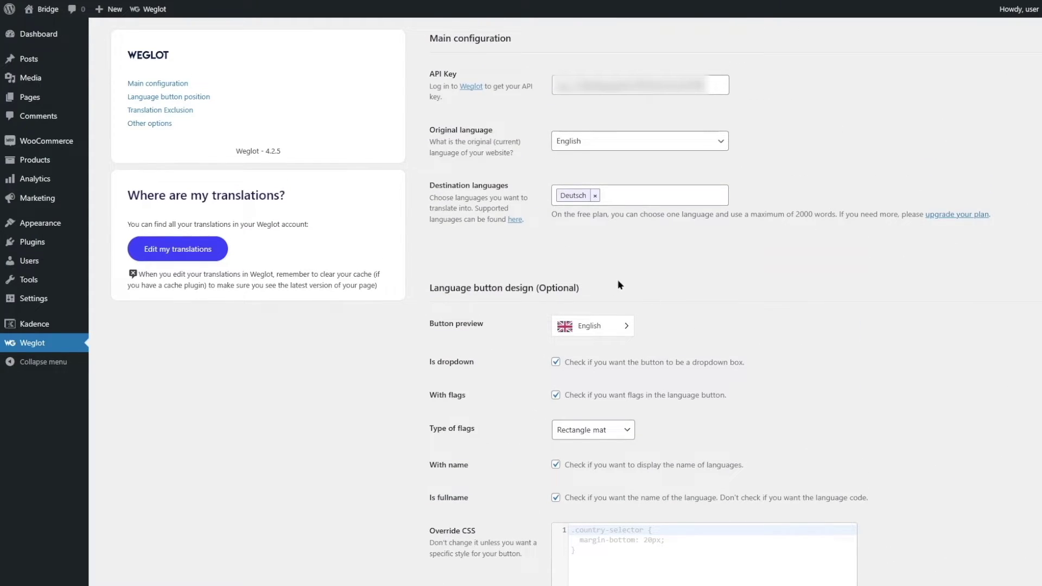
{"action": "mouse_move", "coordinate": [48, 10]}
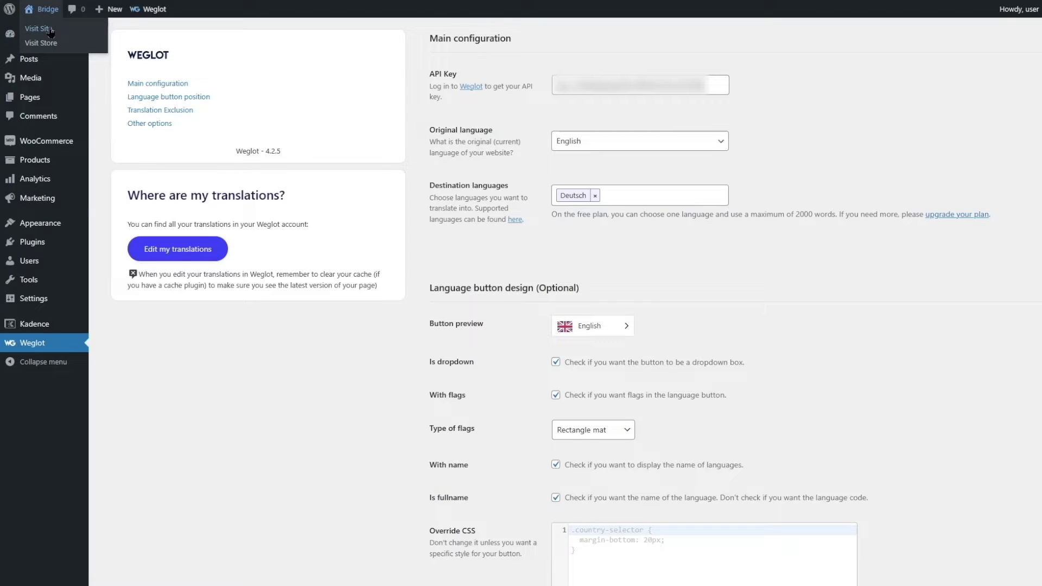
{"action": "left_click", "coordinate": [44, 30]}
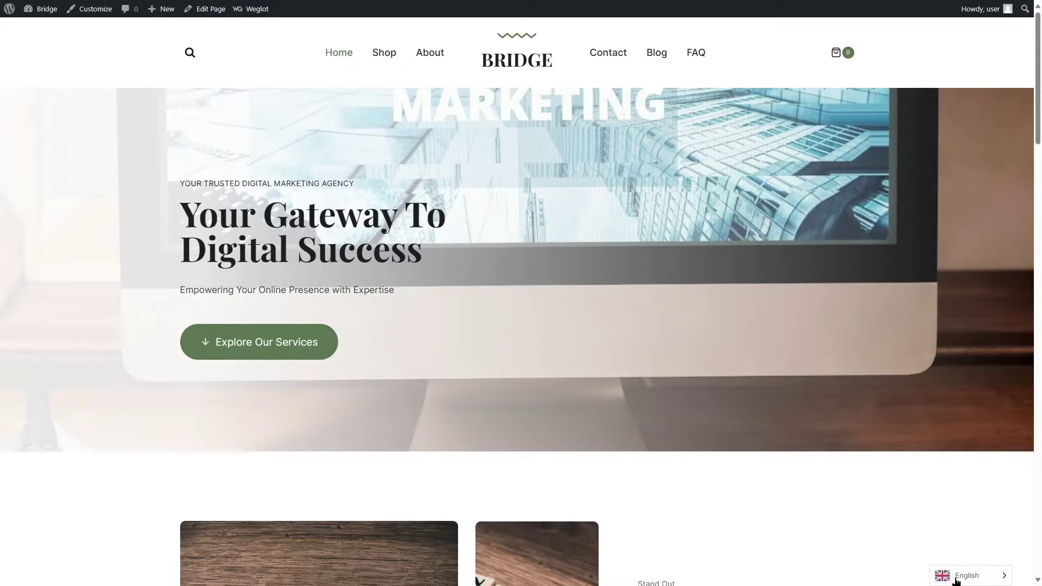
Step: Look over the home page with its language switcher, and switch the page to Deutsch
{"action": "scroll", "coordinate": [750, 428], "scroll_direction": "down", "scroll_amount": 5}
{"action": "scroll", "coordinate": [798, 455], "scroll_direction": "up", "scroll_amount": 1}
{"action": "scroll", "coordinate": [890, 532], "scroll_direction": "down", "scroll_amount": 3}
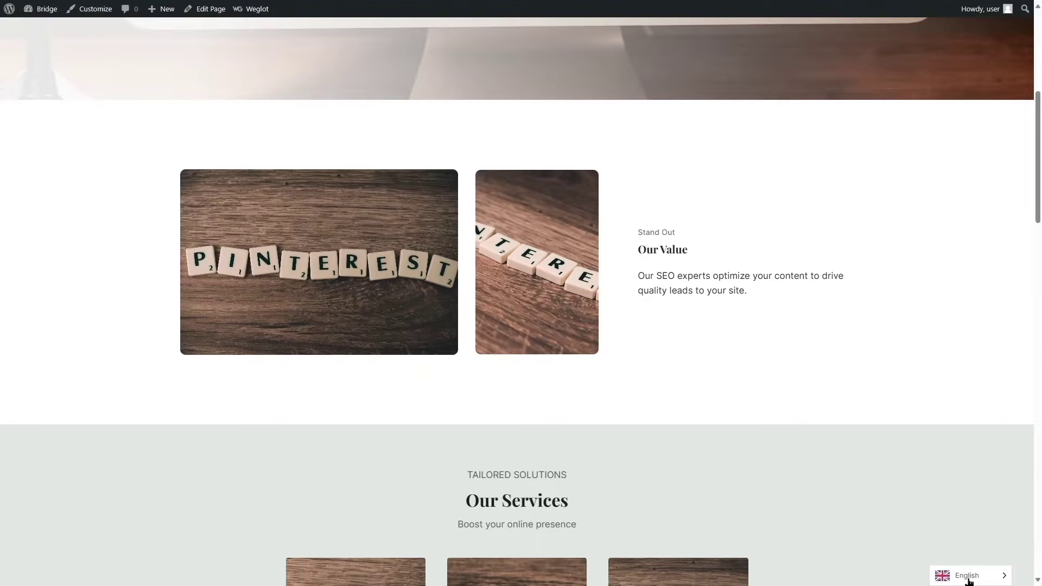
{"action": "scroll", "coordinate": [570, 465], "scroll_direction": "up", "scroll_amount": 7}
{"action": "left_click", "coordinate": [994, 580]}
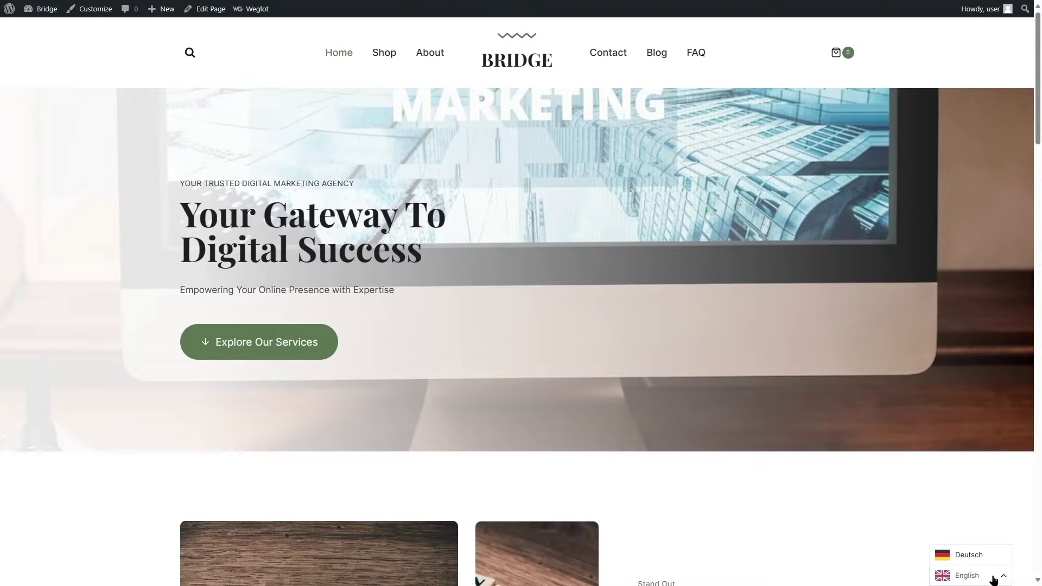
{"action": "left_click", "coordinate": [969, 555]}
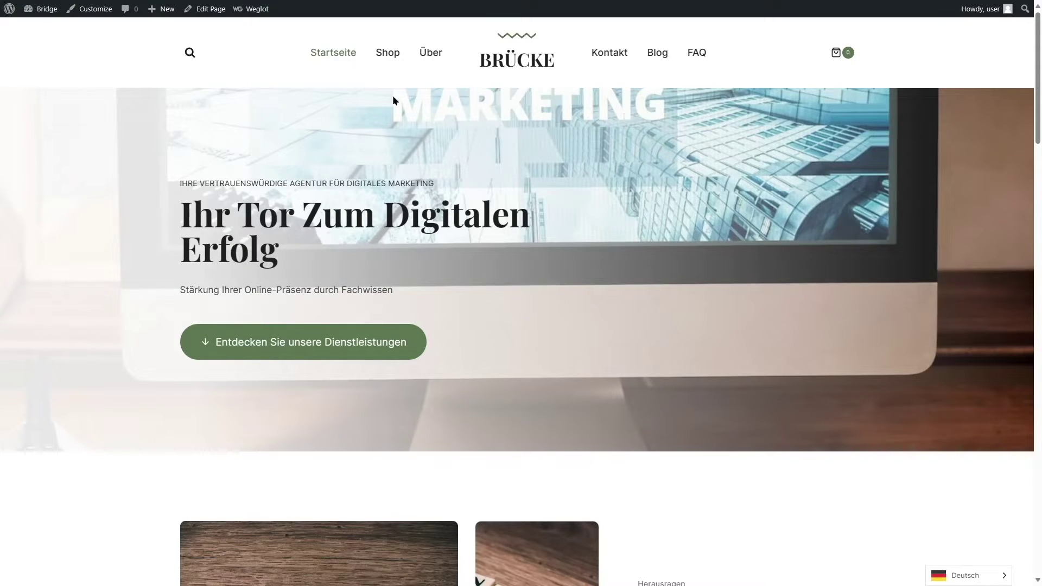
Step: Examine the German version of the home page from the hero section to the footer for translated content
{"action": "scroll", "coordinate": [562, 395], "scroll_direction": "down", "scroll_amount": 8}
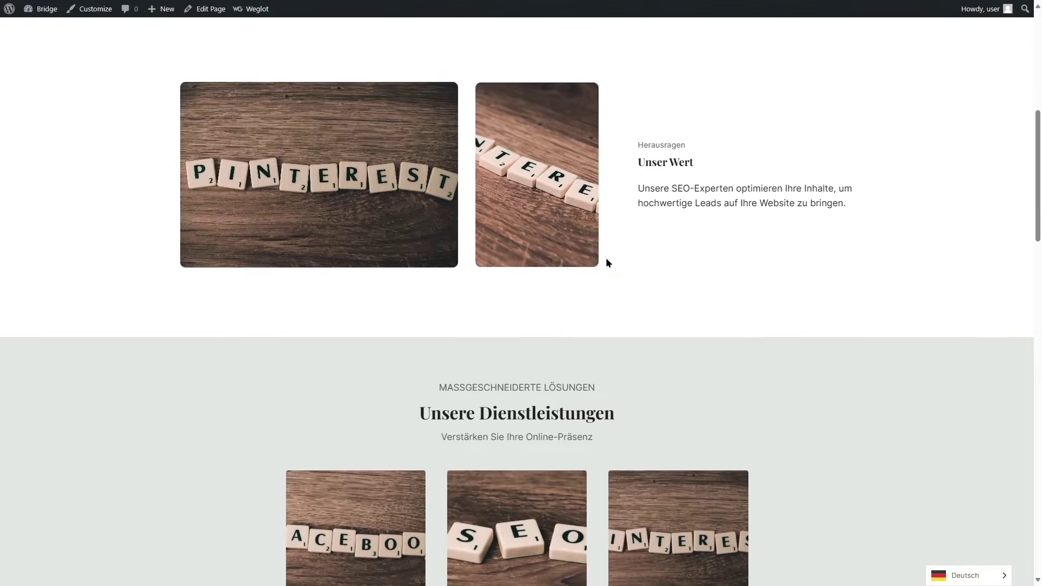
{"action": "scroll", "coordinate": [593, 233], "scroll_direction": "down", "scroll_amount": 8}
{"action": "scroll", "coordinate": [493, 246], "scroll_direction": "down", "scroll_amount": 3}
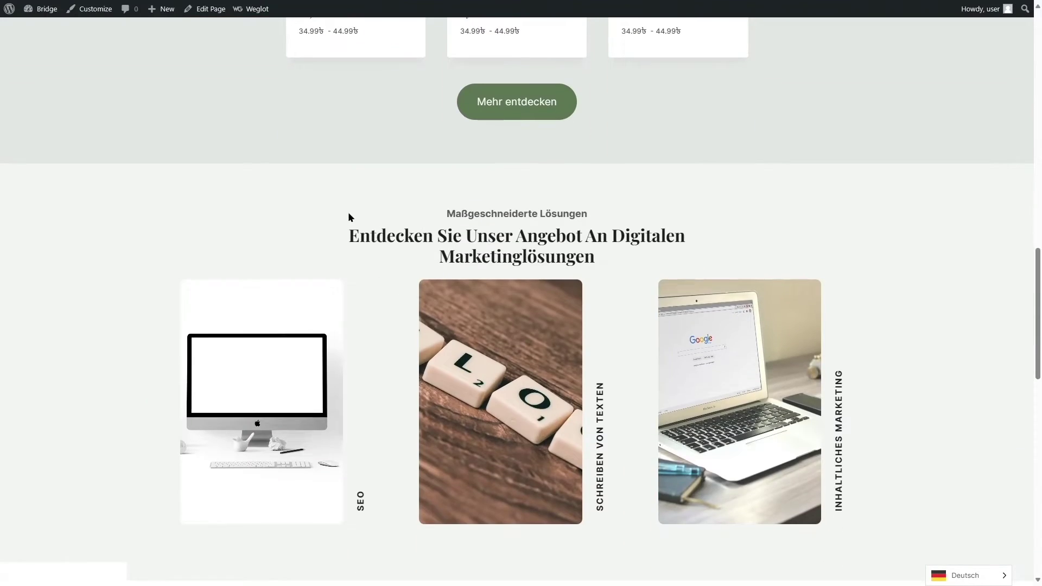
{"action": "scroll", "coordinate": [542, 235], "scroll_direction": "down", "scroll_amount": 5}
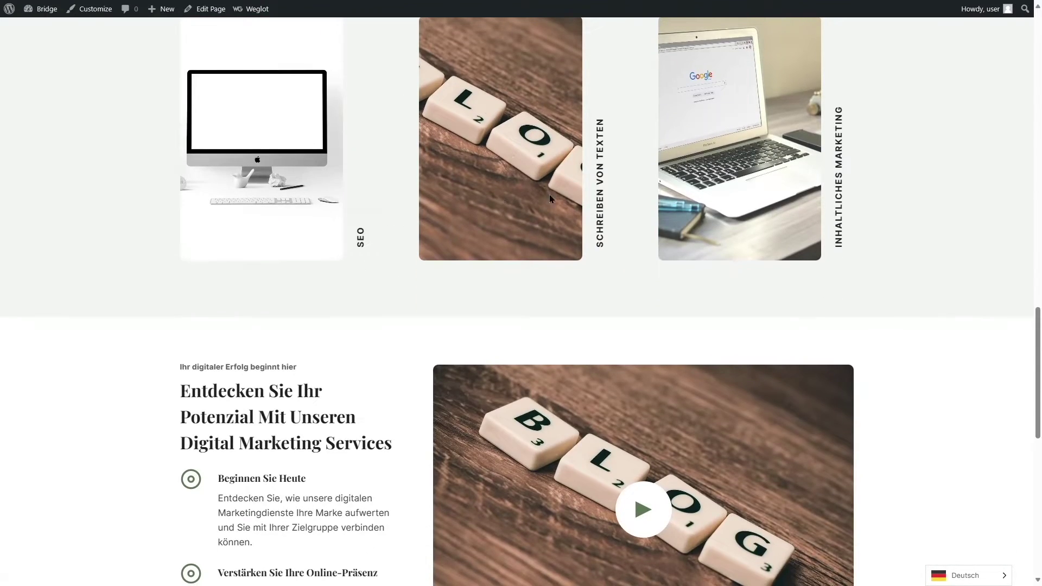
{"action": "scroll", "coordinate": [861, 205], "scroll_direction": "down", "scroll_amount": 5}
{"action": "scroll", "coordinate": [328, 215], "scroll_direction": "down", "scroll_amount": 4}
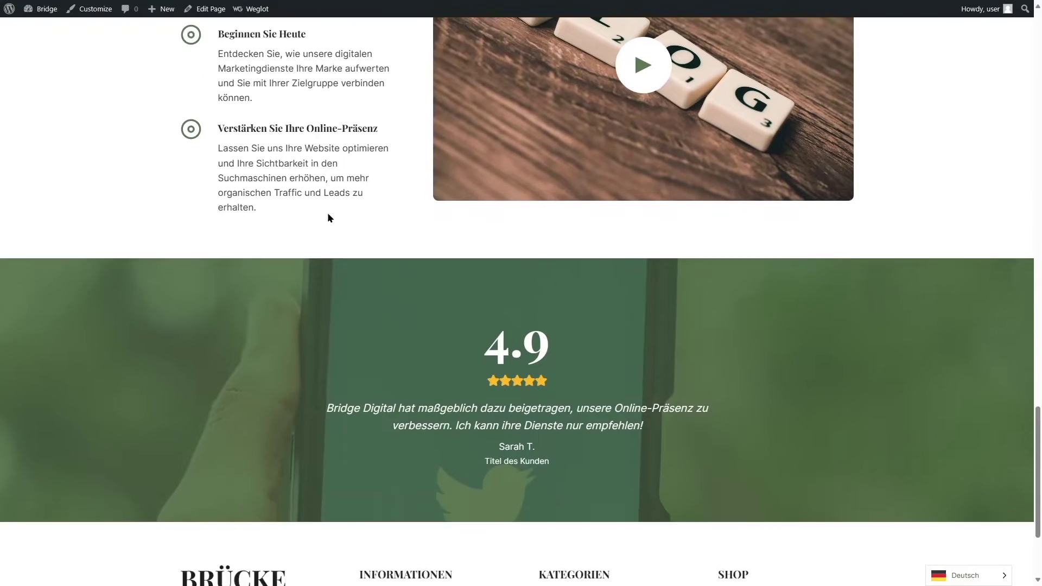
{"action": "scroll", "coordinate": [328, 218], "scroll_direction": "up", "scroll_amount": 20}
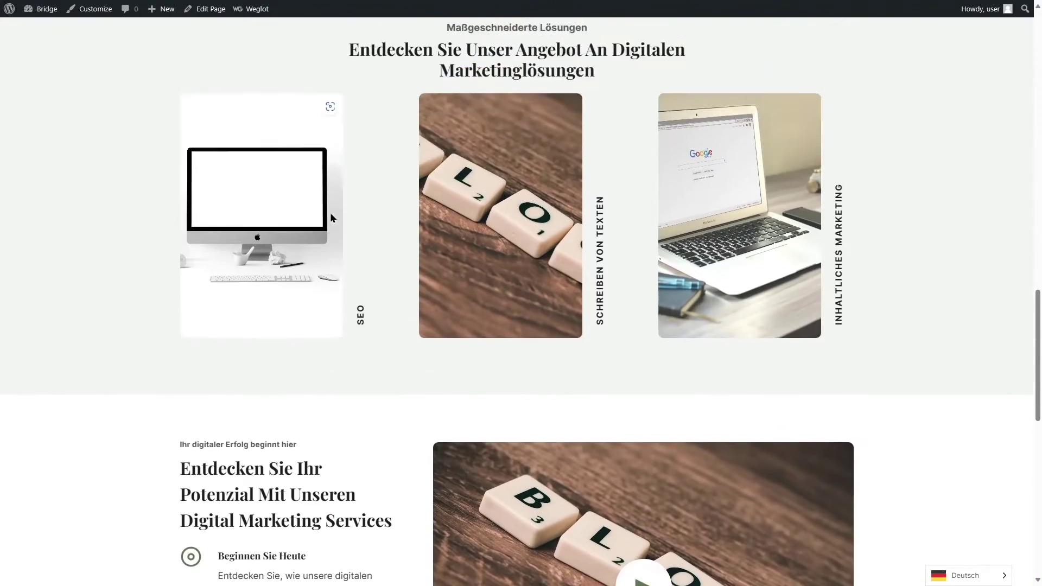
{"action": "scroll", "coordinate": [528, 88], "scroll_direction": "up", "scroll_amount": 1}
{"action": "scroll", "coordinate": [514, 200], "scroll_direction": "down", "scroll_amount": 6}
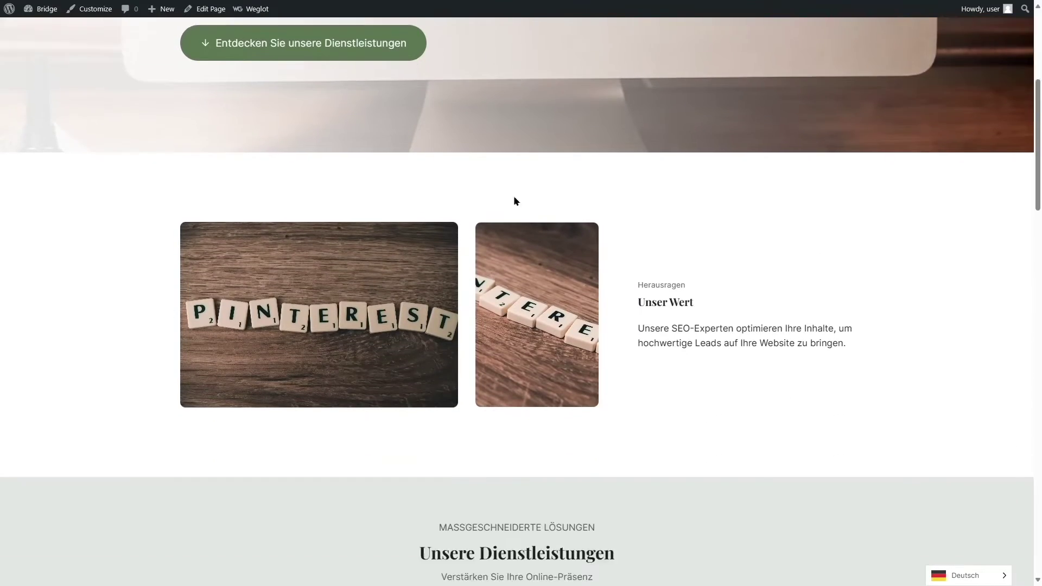
{"action": "scroll", "coordinate": [523, 191], "scroll_direction": "up", "scroll_amount": 6}
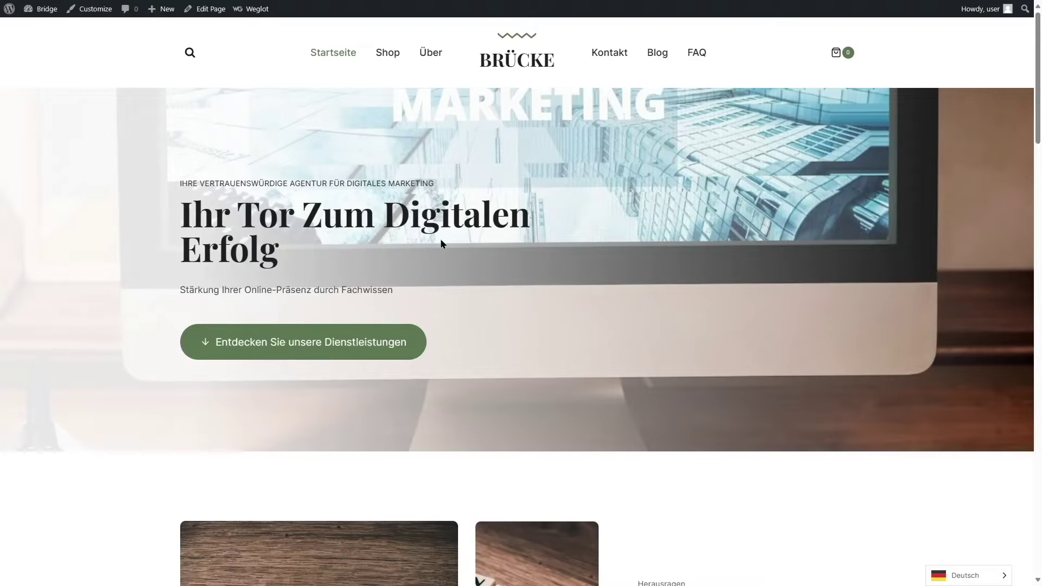
Step: Try to open the page in the Weglot visual editor, and open the project's Website URL setting for editing
{"action": "mouse_move", "coordinate": [249, 13]}
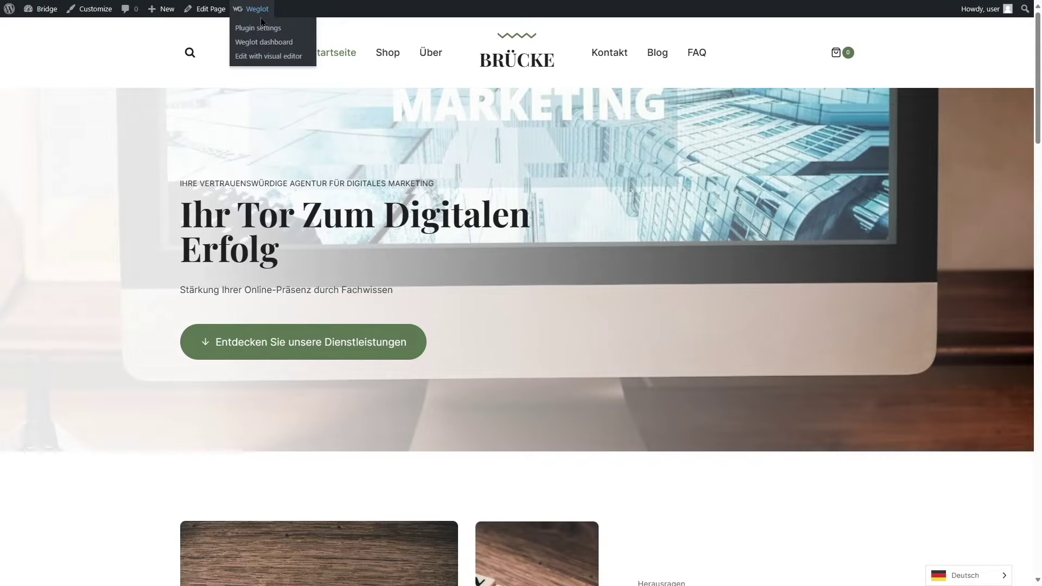
{"action": "left_click", "coordinate": [261, 58]}
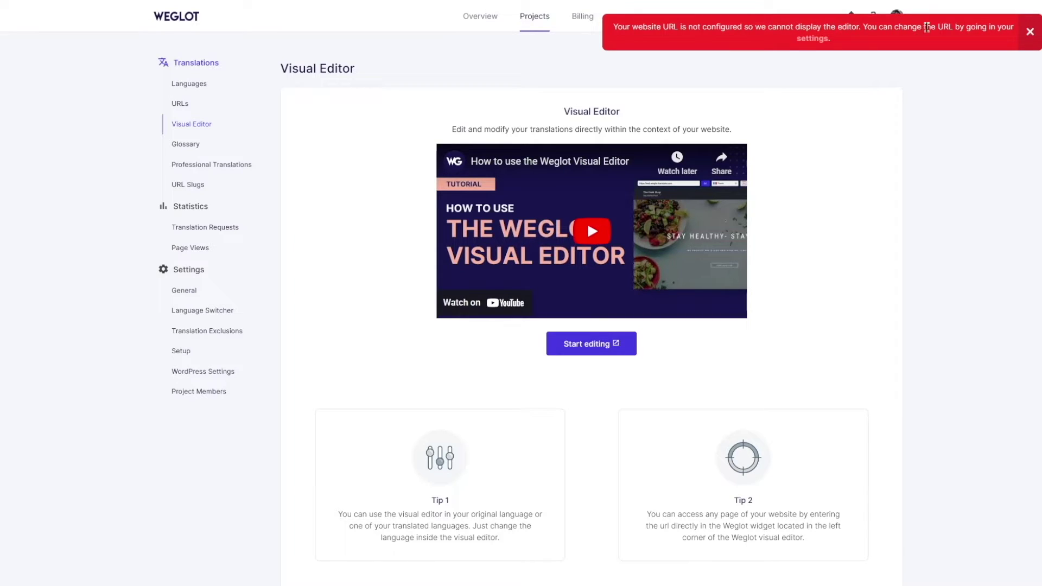
{"action": "left_click", "coordinate": [807, 39]}
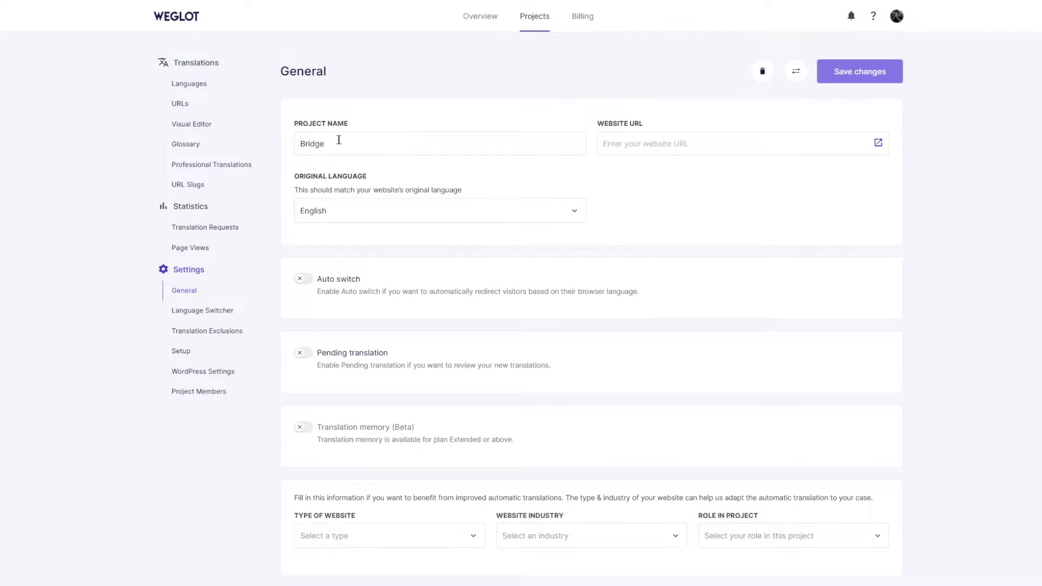
{"action": "left_click", "coordinate": [644, 142]}
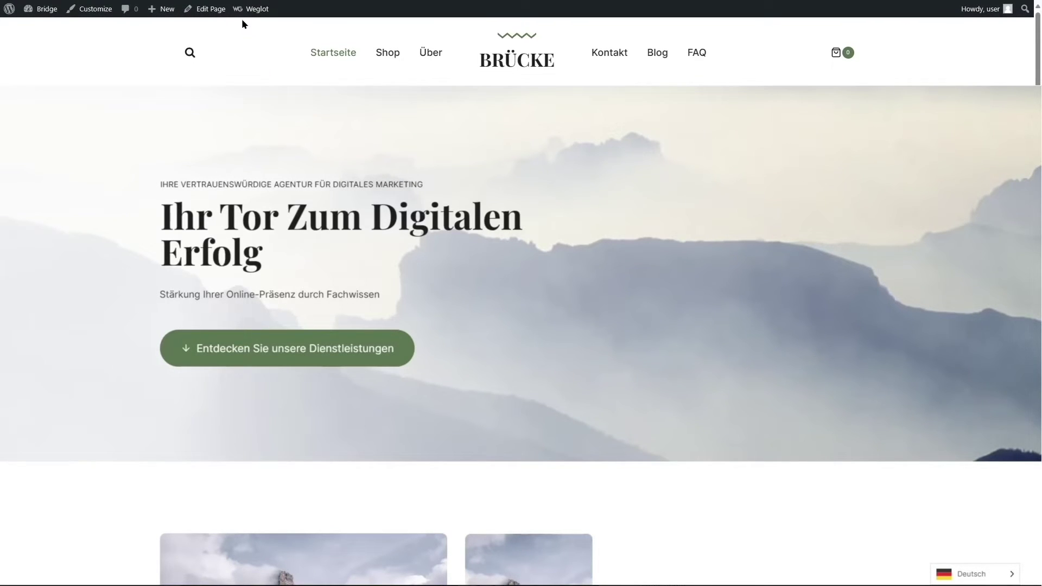
Step: Open the German home page in the Weglot visual editor and look over its editable text
{"action": "mouse_move", "coordinate": [247, 15]}
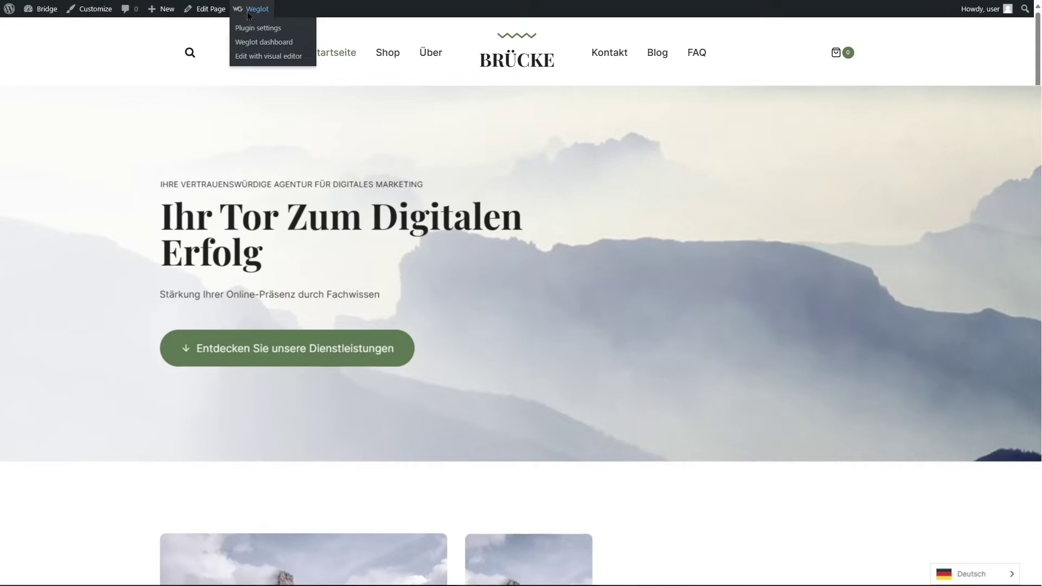
{"action": "left_click", "coordinate": [262, 58]}
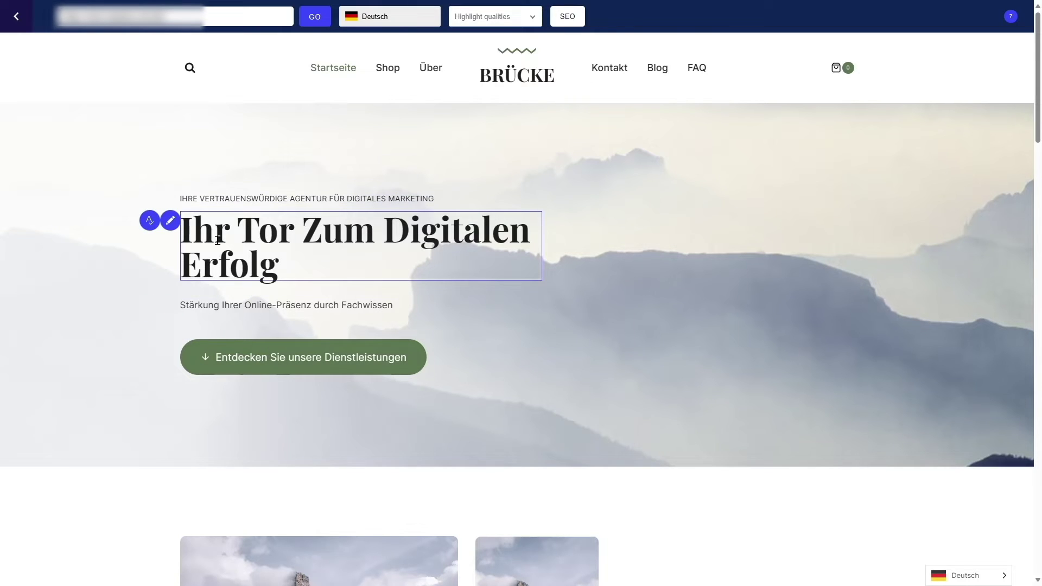
{"action": "scroll", "coordinate": [236, 161], "scroll_direction": "down", "scroll_amount": 5}
{"action": "scroll", "coordinate": [235, 165], "scroll_direction": "up", "scroll_amount": 5}
Step: Review the German translation of the "Your Gateway To Digital Success" heading and accept it without edits
{"action": "left_click", "coordinate": [171, 221]}
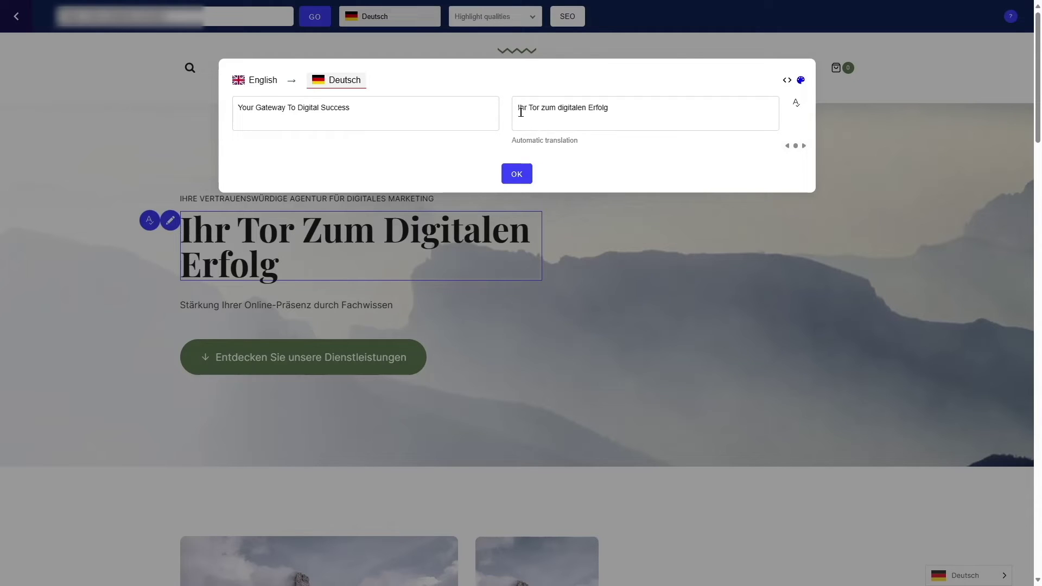
{"action": "left_click", "coordinate": [574, 107]}
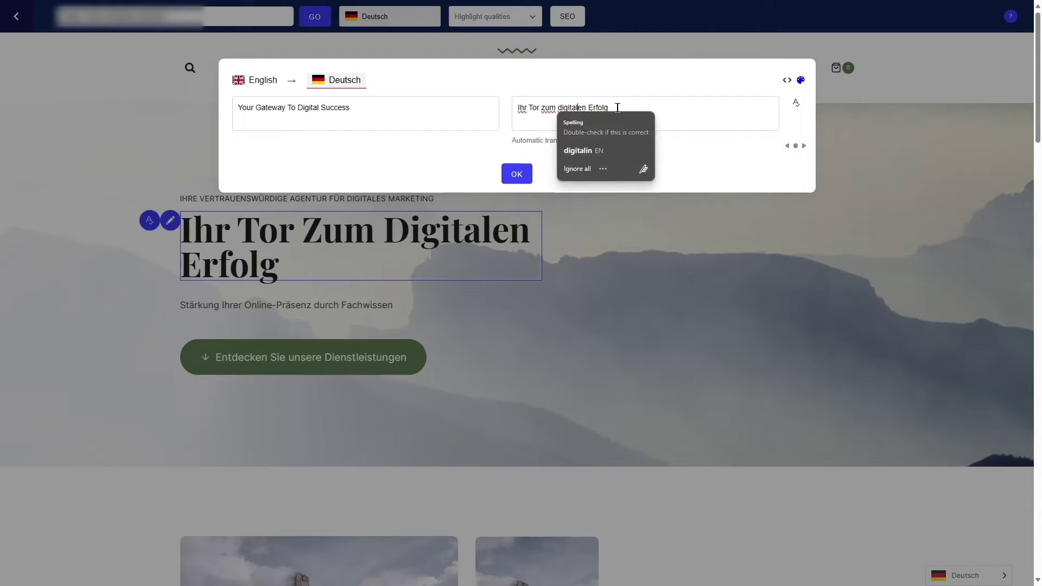
{"action": "left_click_drag", "start_coordinate": [626, 101], "coordinate": [514, 104]}
{"action": "left_click", "coordinate": [649, 115]}
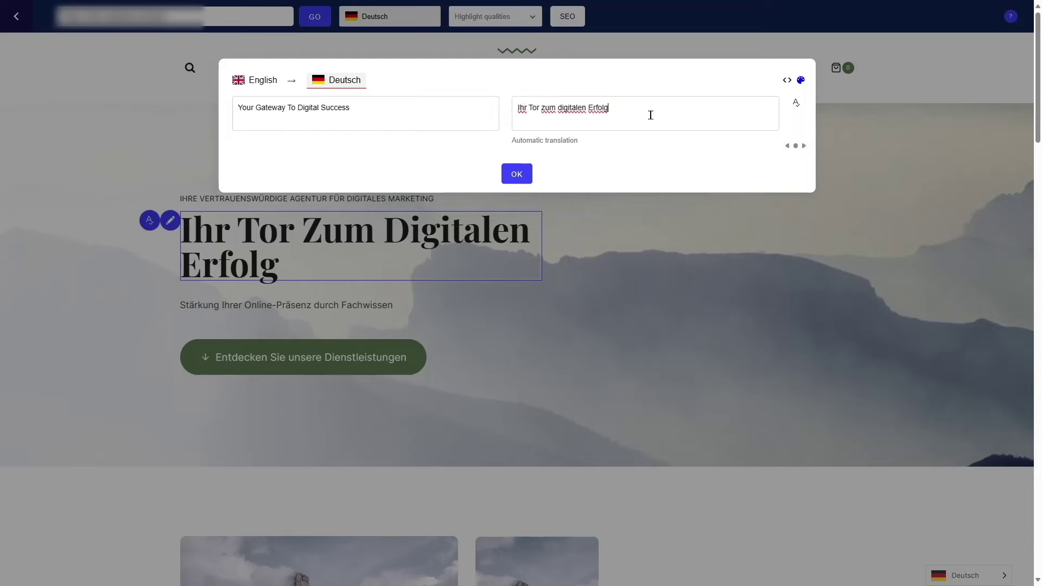
{"action": "left_click", "coordinate": [513, 178]}
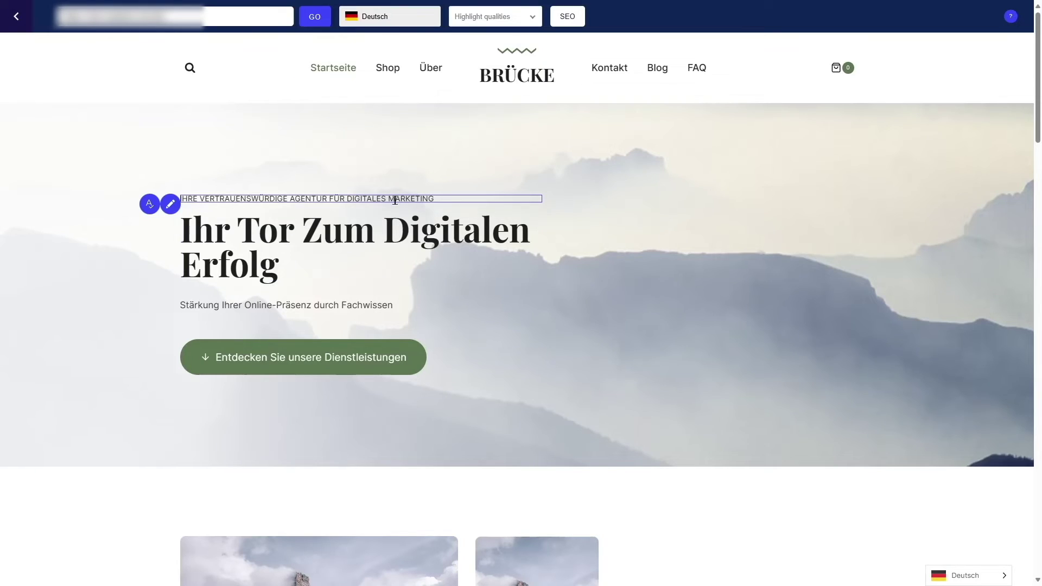
Step: Review and accept the German translation of the tagline above the main heading, and check the page's language switcher
{"action": "left_click", "coordinate": [170, 205]}
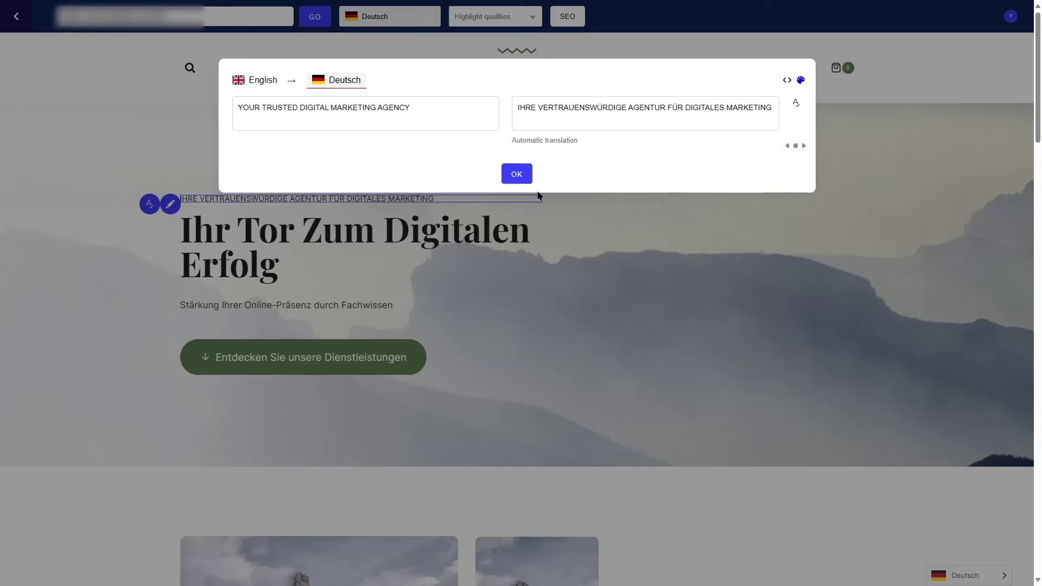
{"action": "left_click", "coordinate": [516, 175]}
{"action": "scroll", "coordinate": [496, 190], "scroll_direction": "down", "scroll_amount": 8}
{"action": "scroll", "coordinate": [495, 197], "scroll_direction": "up", "scroll_amount": 8}
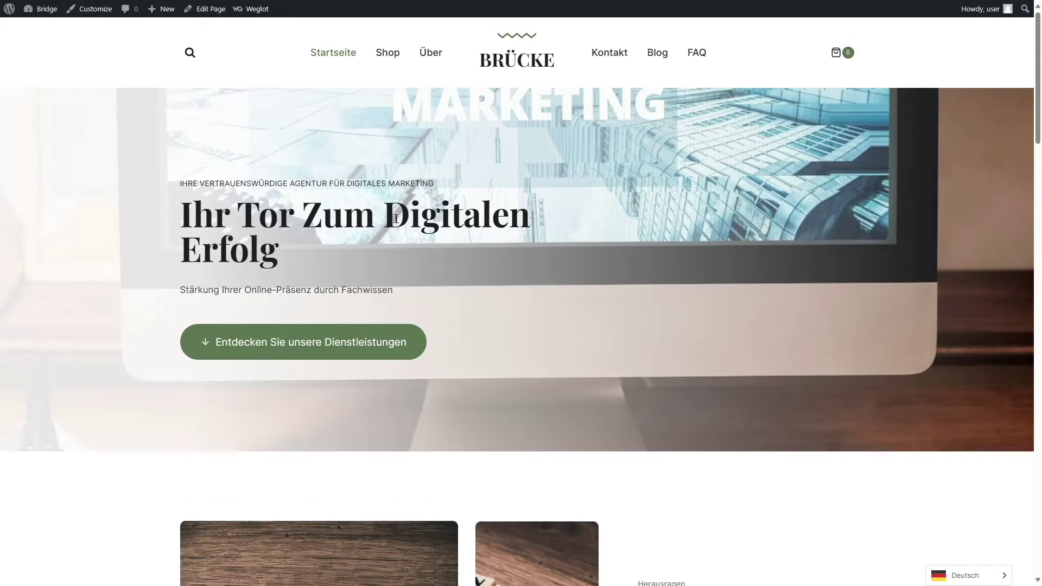
{"action": "mouse_move", "coordinate": [984, 583]}
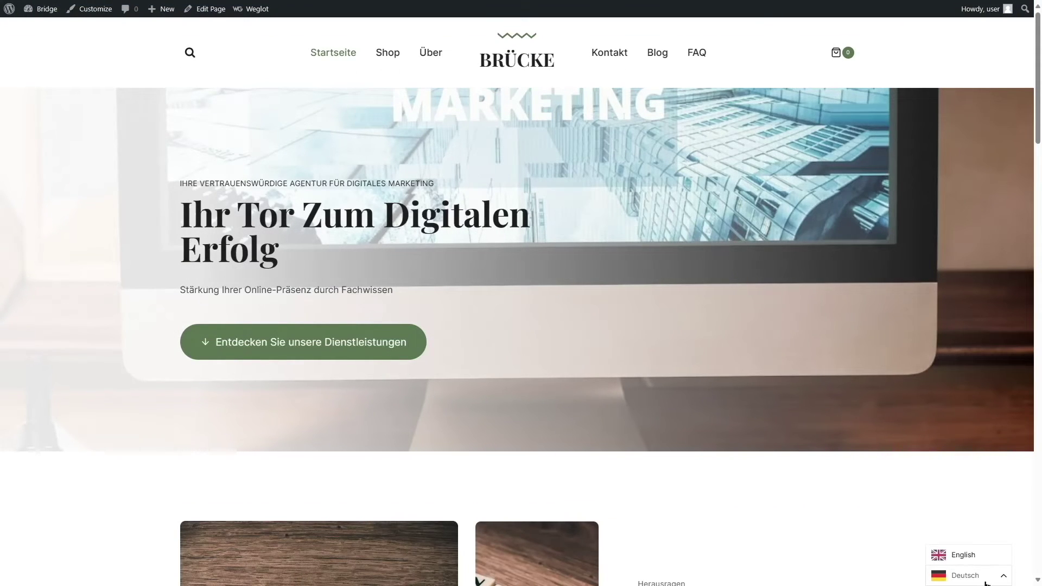
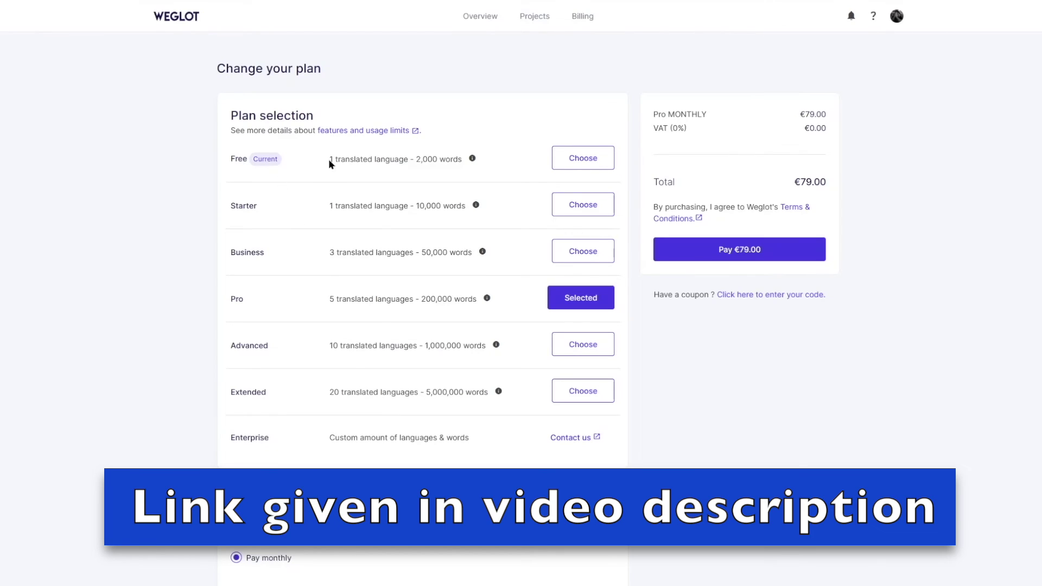
Step: Compare the language and word limits of Weglot's Free and Starter plans, and look over the German home page again
{"action": "left_click_drag", "start_coordinate": [328, 159], "coordinate": [463, 167]}
{"action": "left_click", "coordinate": [415, 170]}
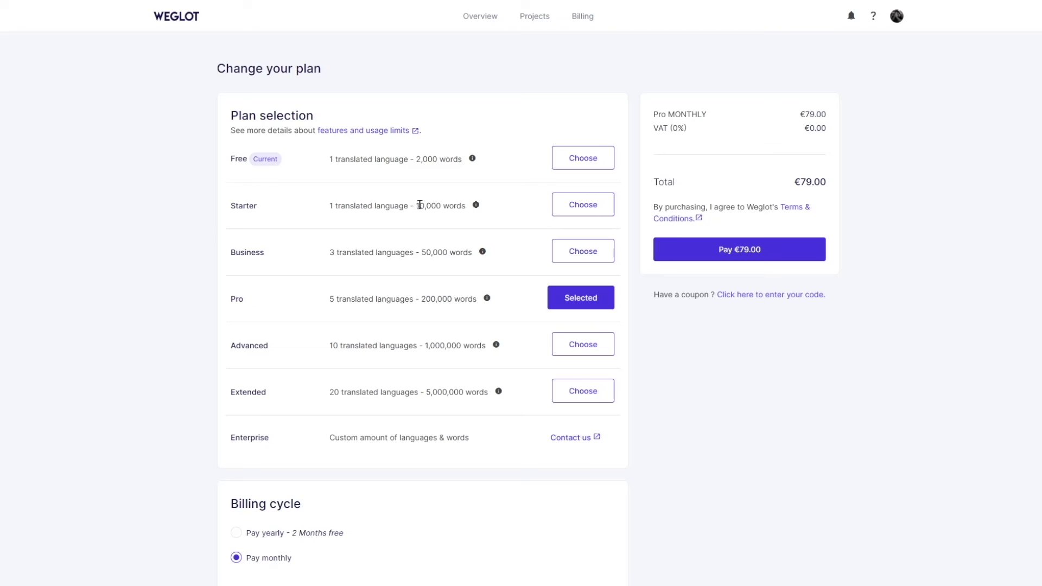
{"action": "left_click_drag", "start_coordinate": [416, 205], "coordinate": [466, 206]}
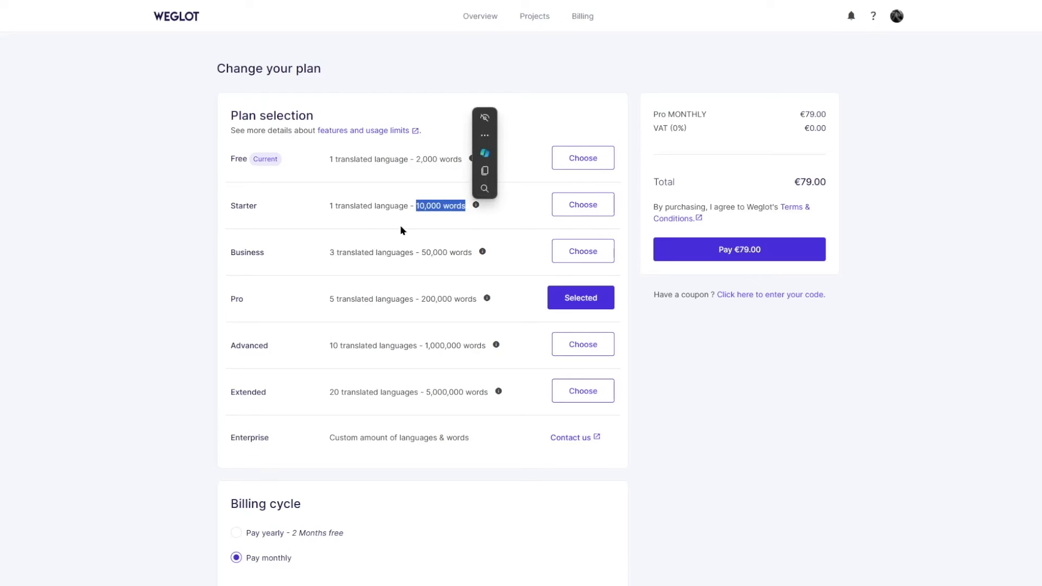
{"action": "left_click", "coordinate": [357, 224]}
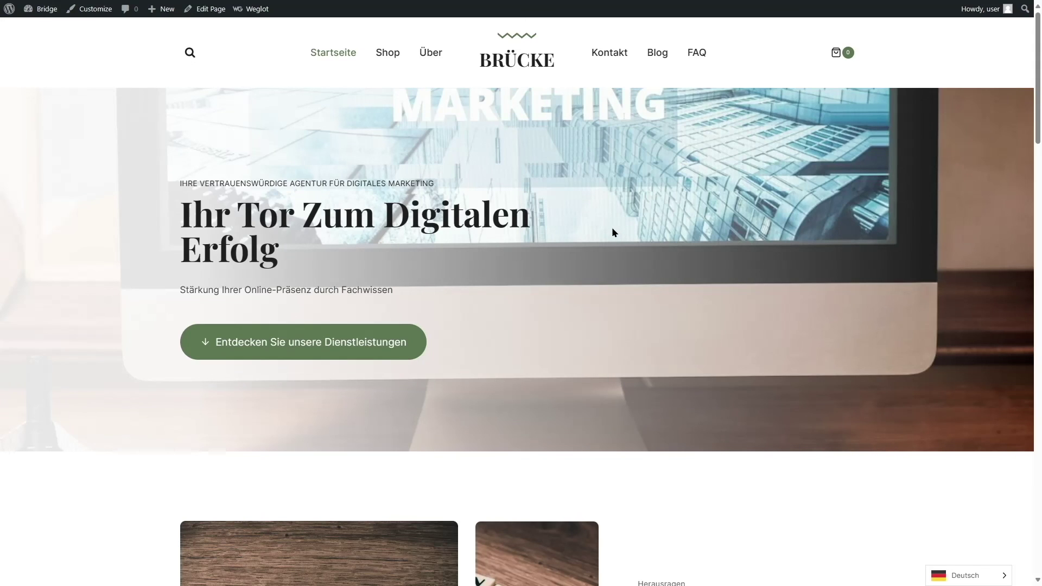
{"action": "scroll", "coordinate": [551, 253], "scroll_direction": "down", "scroll_amount": 5}
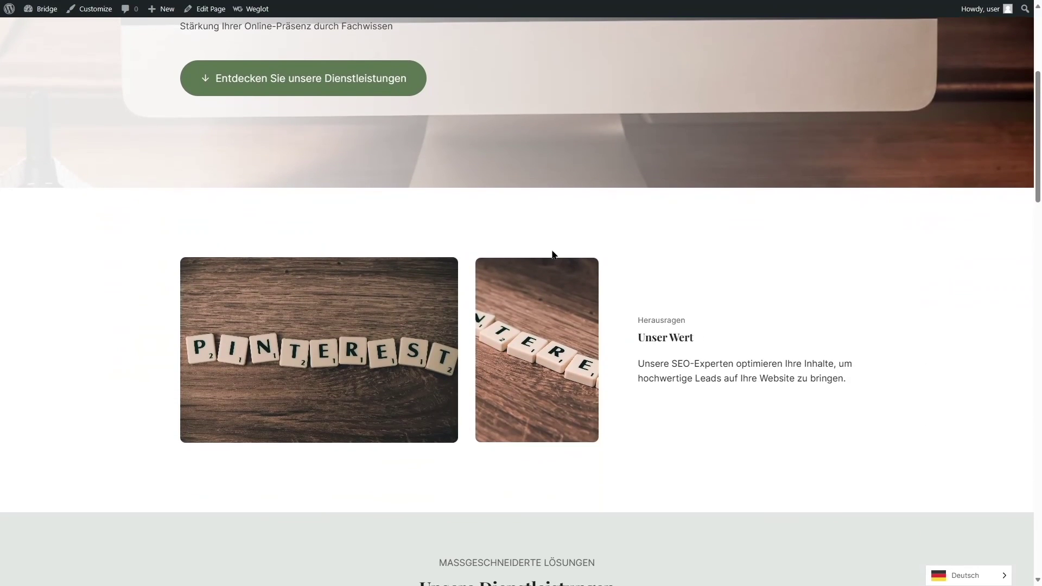